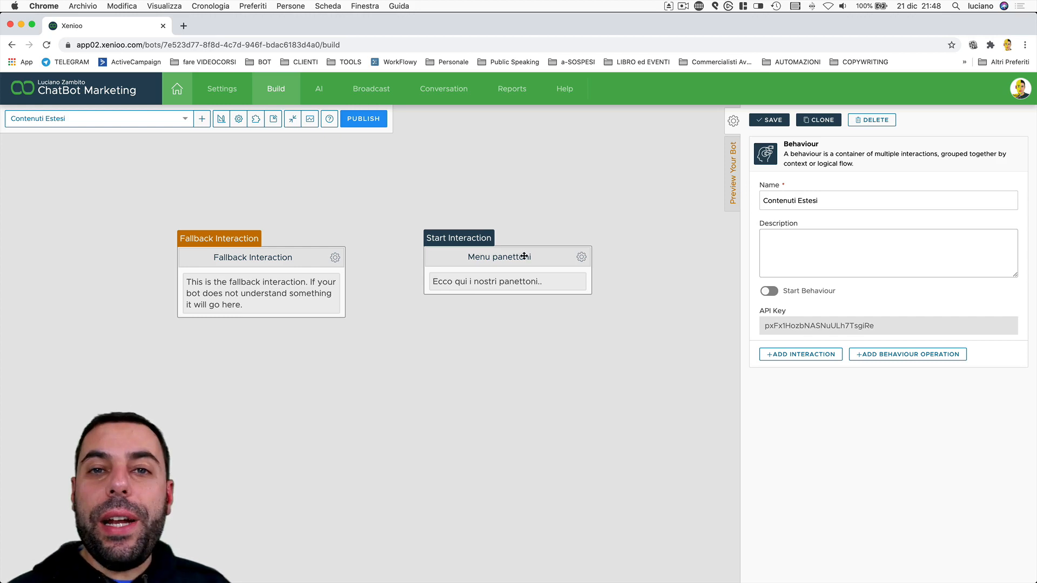
# Select the 'Menu panettoni' node on the canvas to show its Interaction properties.
pyautogui.moveTo(535, 259); pyautogui.dragTo(535, 260)
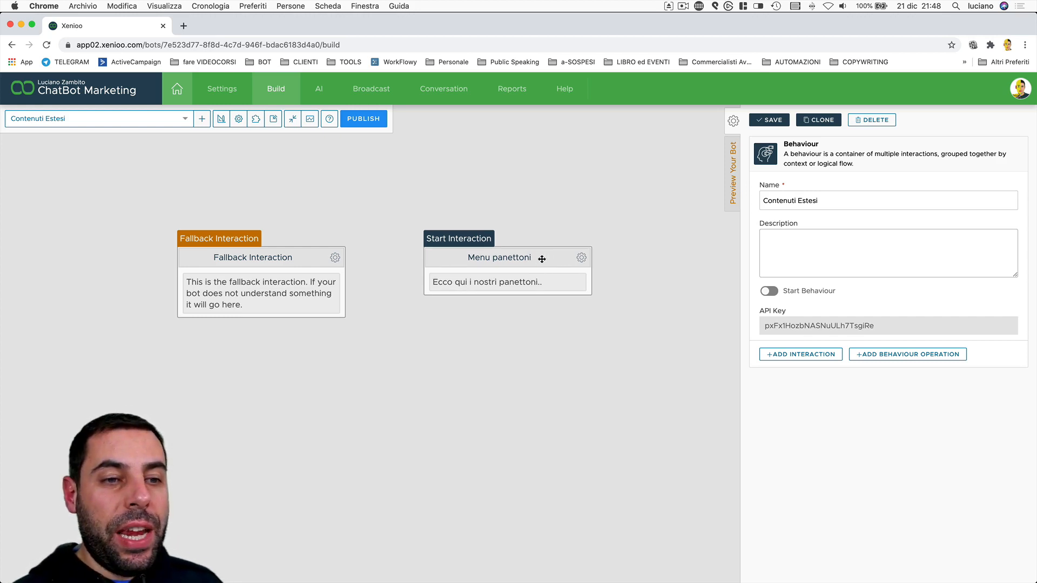
pyautogui.click(552, 258)
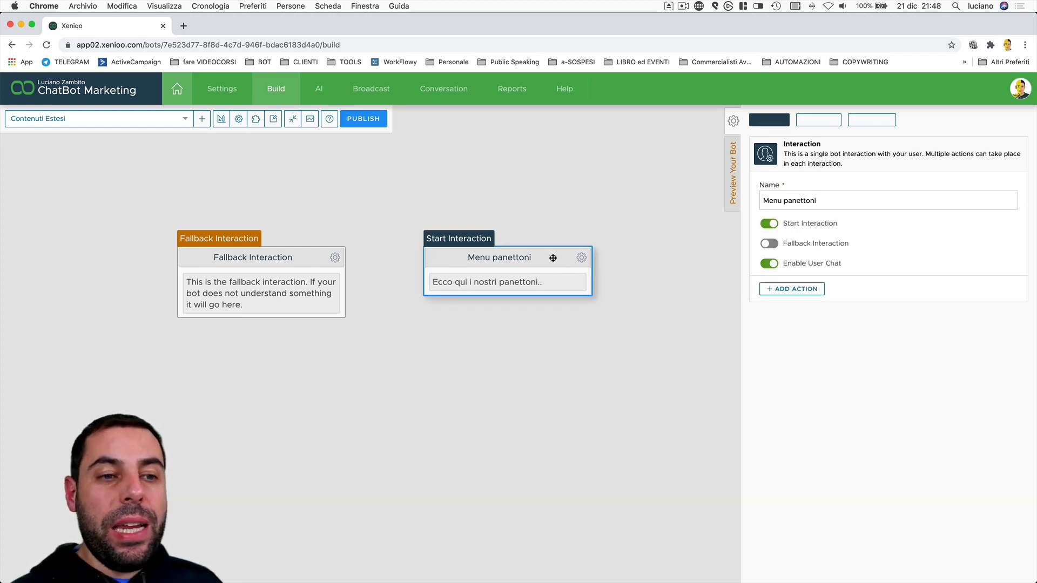
# Add a Carousel Template action from the Cards actions to 'Menu panettoni'.
pyautogui.click(582, 259)
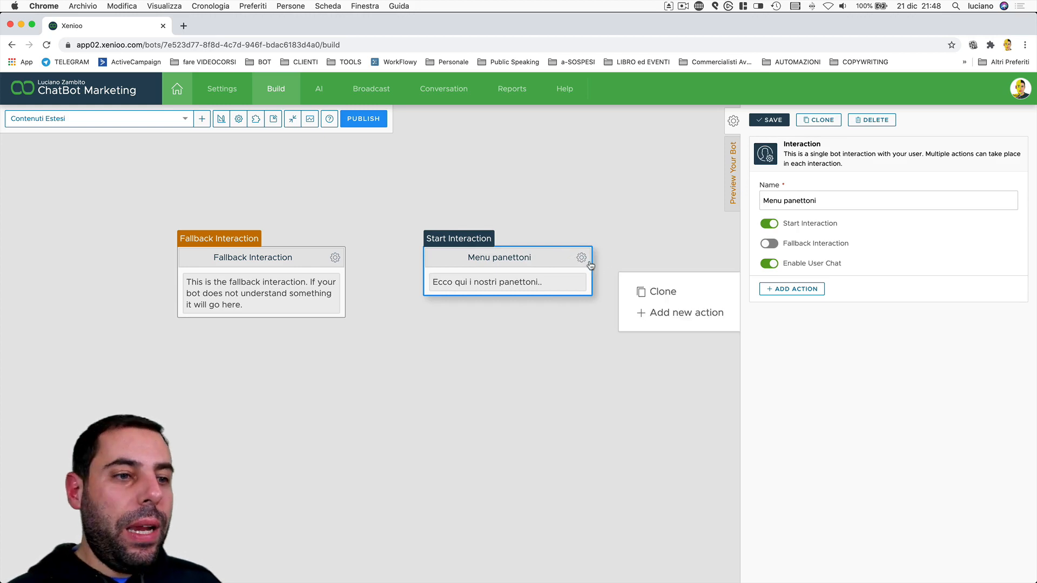
pyautogui.click(673, 313)
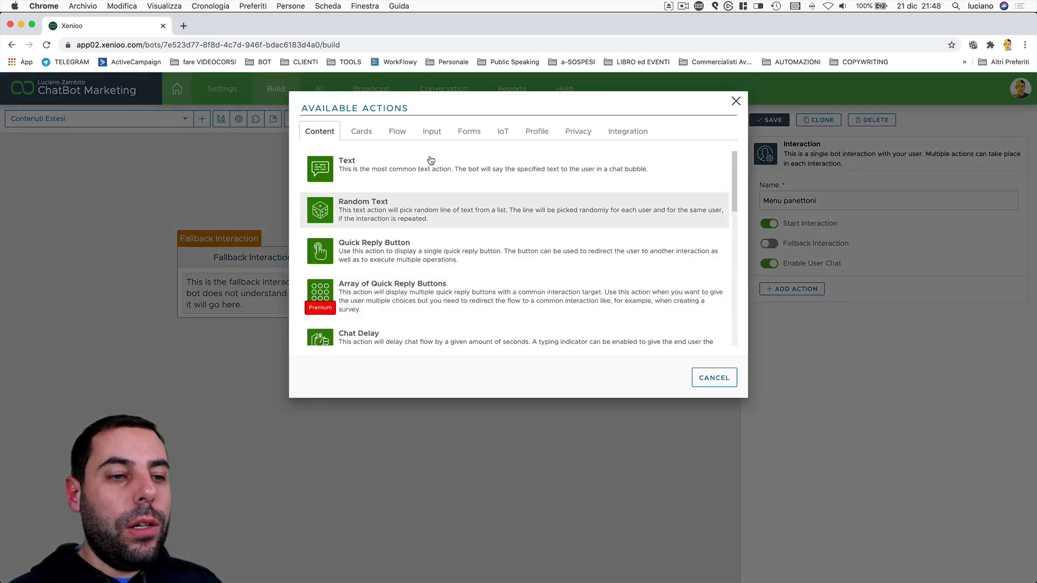
pyautogui.click(360, 134)
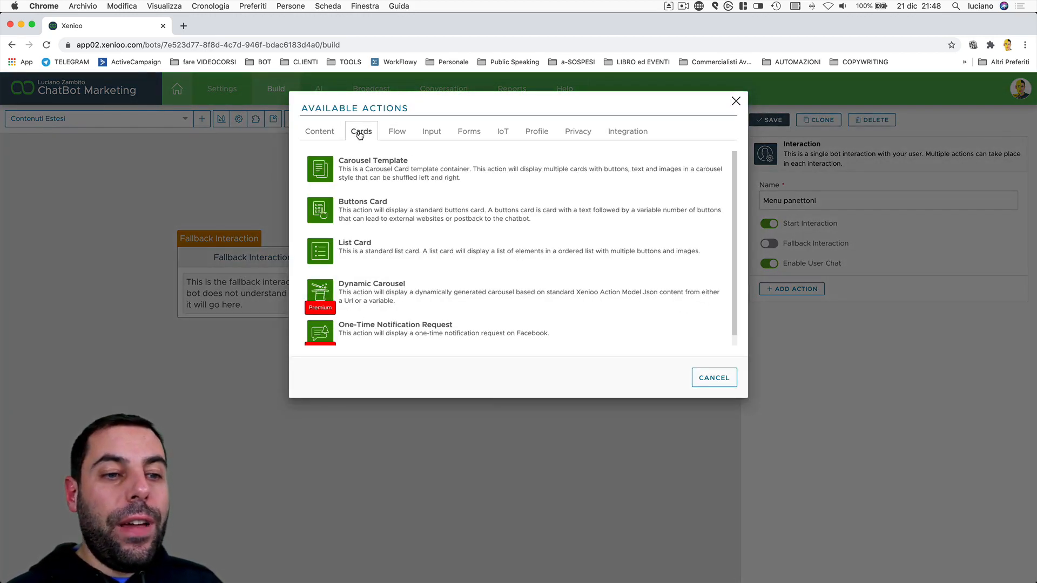
pyautogui.click(397, 174)
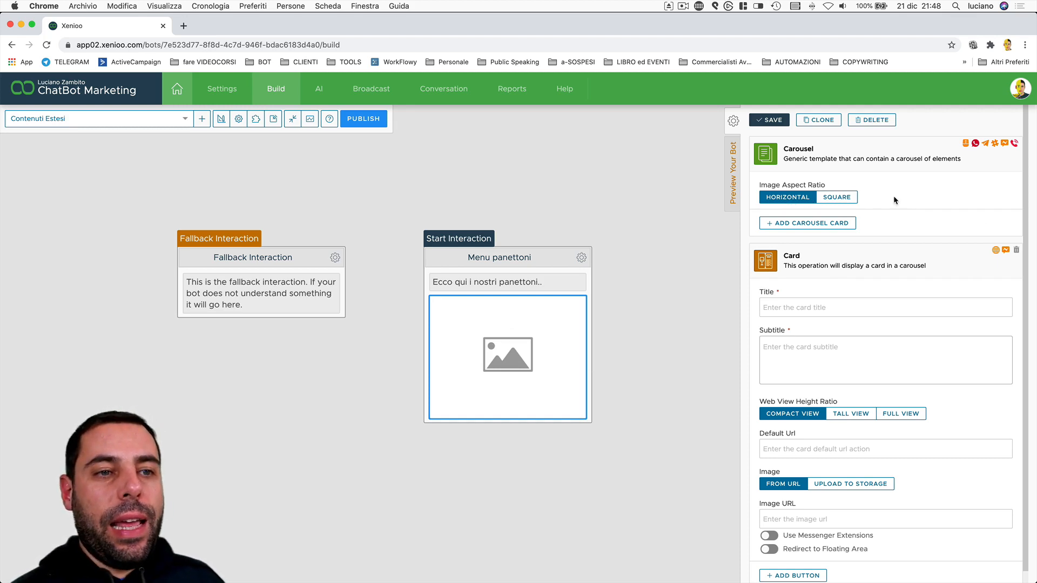
# Set the carousel's Image Aspect Ratio to SQUARE.
pyautogui.click(843, 199)
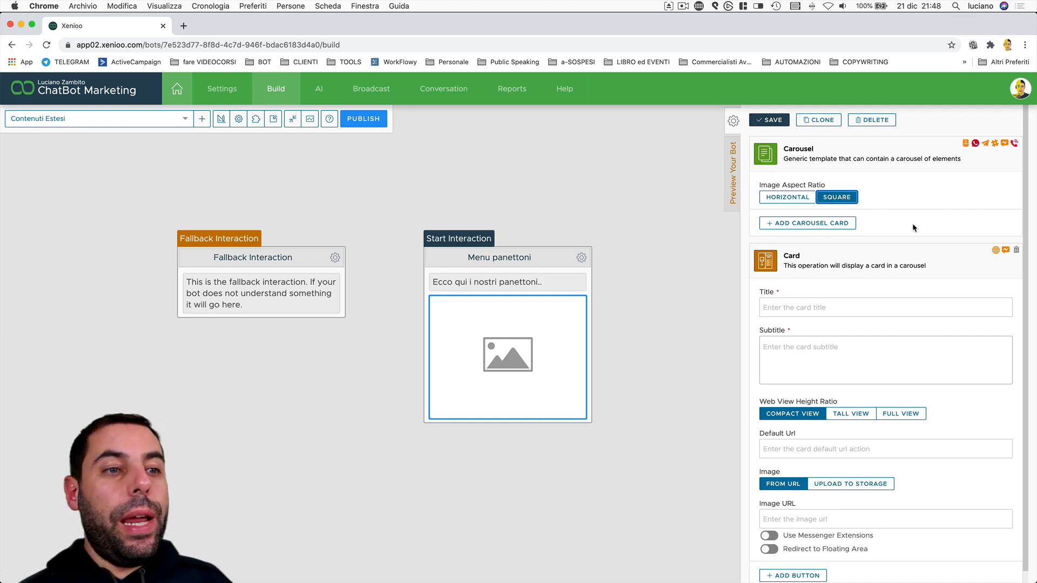
pyautogui.scroll(-1, 912, 223)
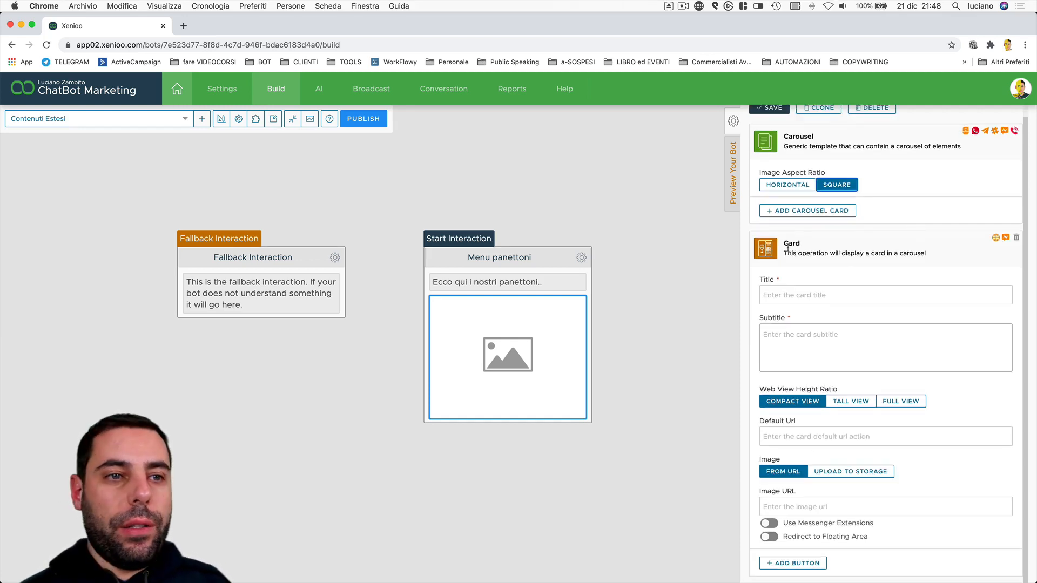
pyautogui.click(768, 250)
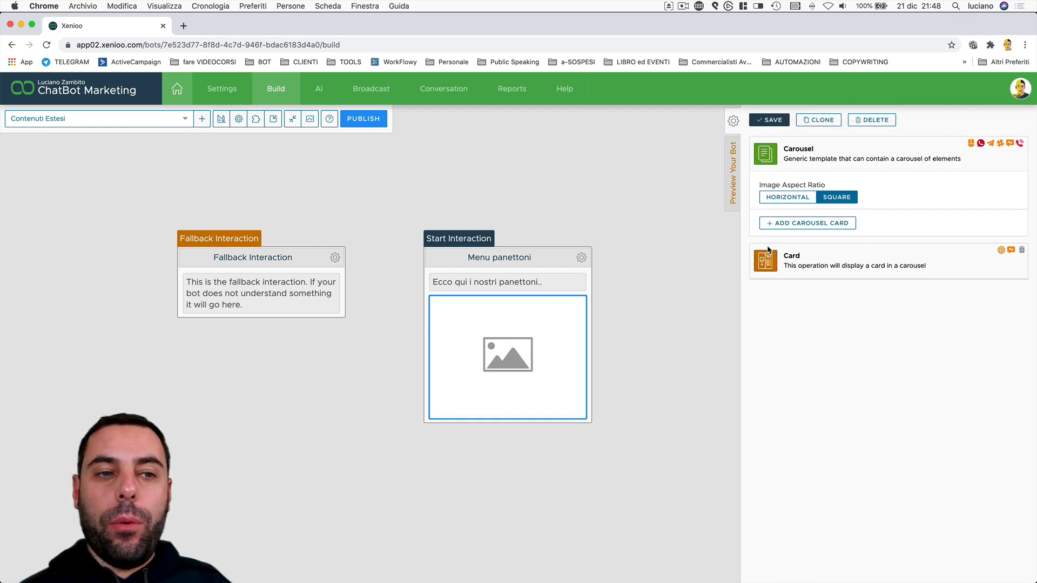
pyautogui.click(765, 264)
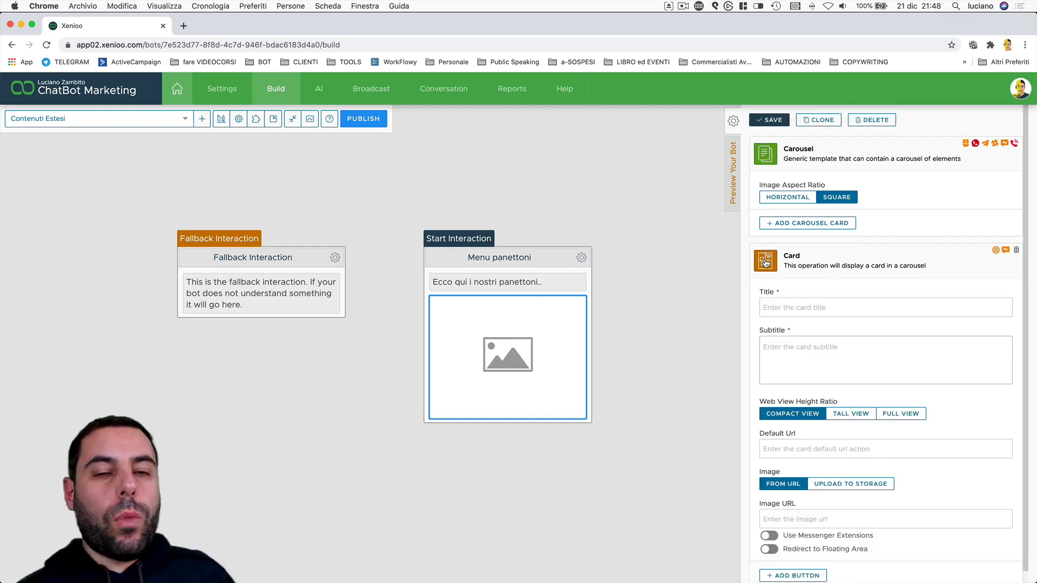
# Title the card 'Panettone 1' with subtitle 'Descrizione Panettone 1'.
pyautogui.click(793, 306)
pyautogui.write('Panet')
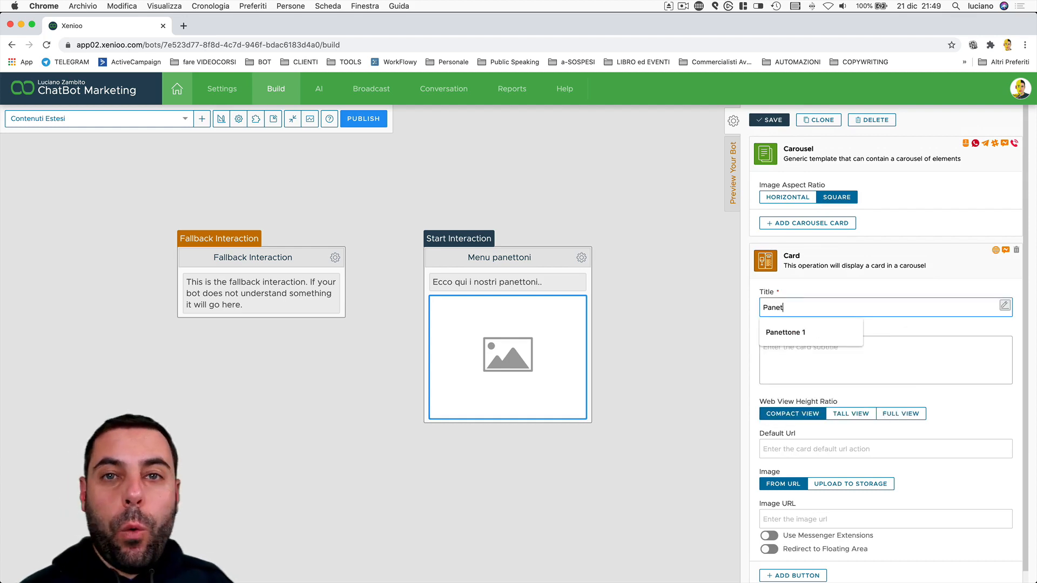
pyautogui.press('Down')
pyautogui.press('Return')
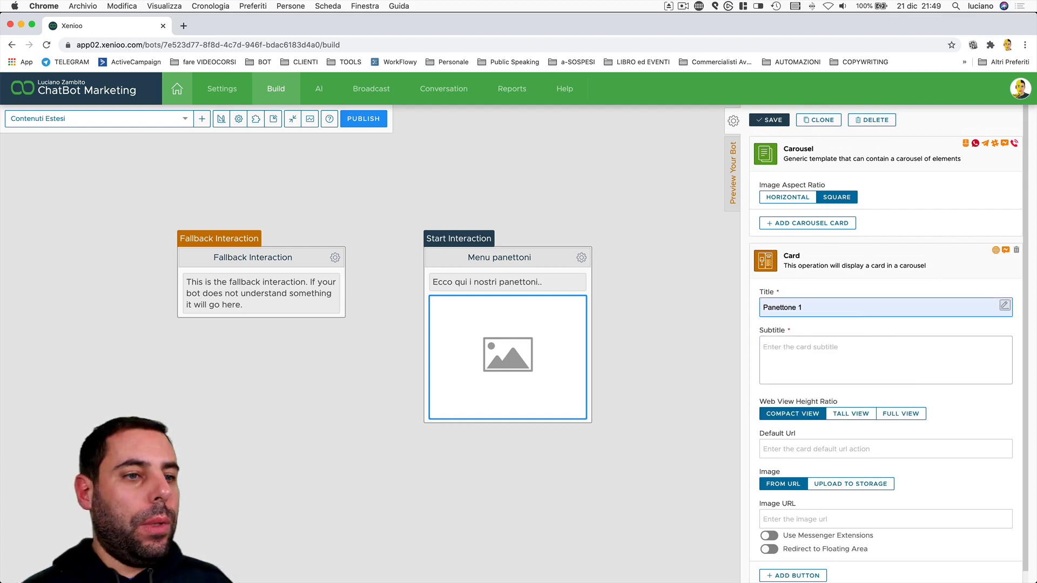
pyautogui.click(830, 352)
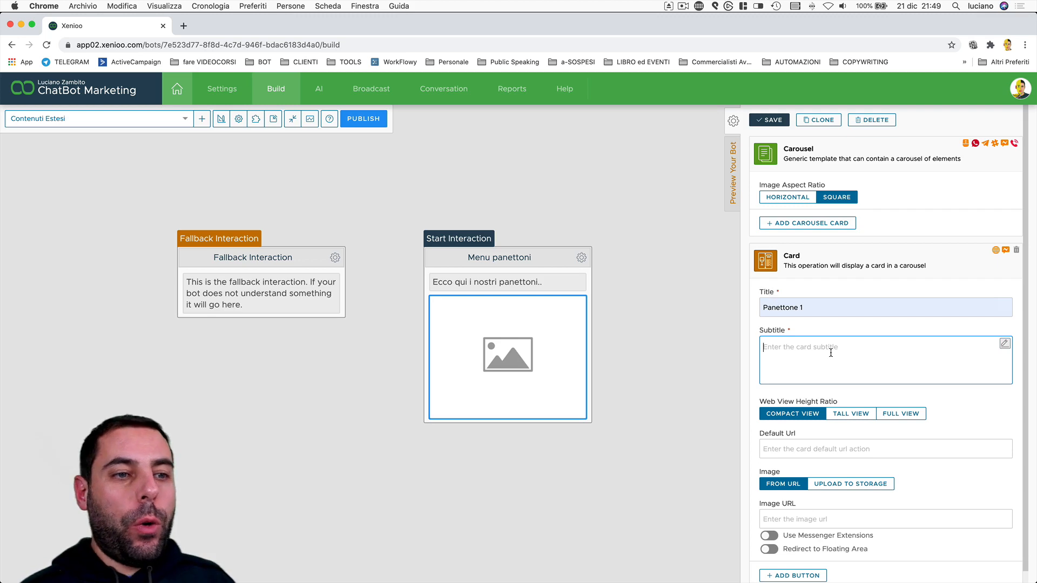
pyautogui.write('Desc')
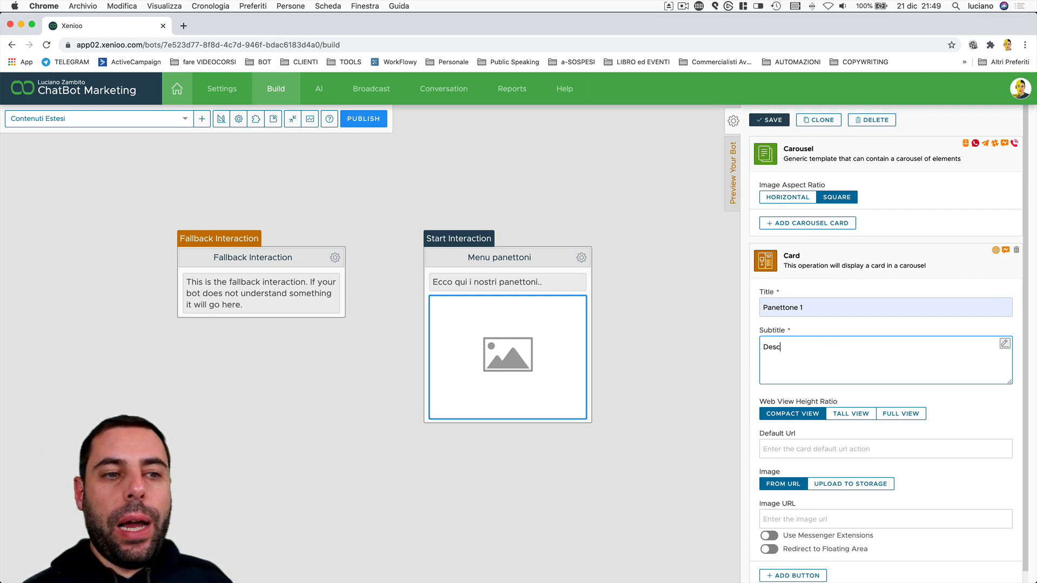
pyautogui.write('rizione Pan')
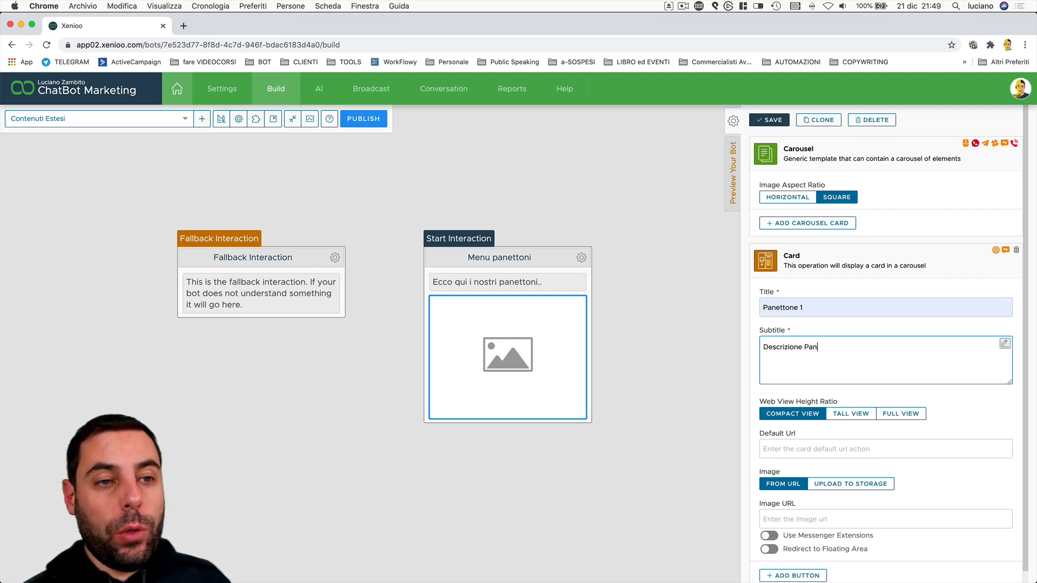
pyautogui.write('ettone 1')
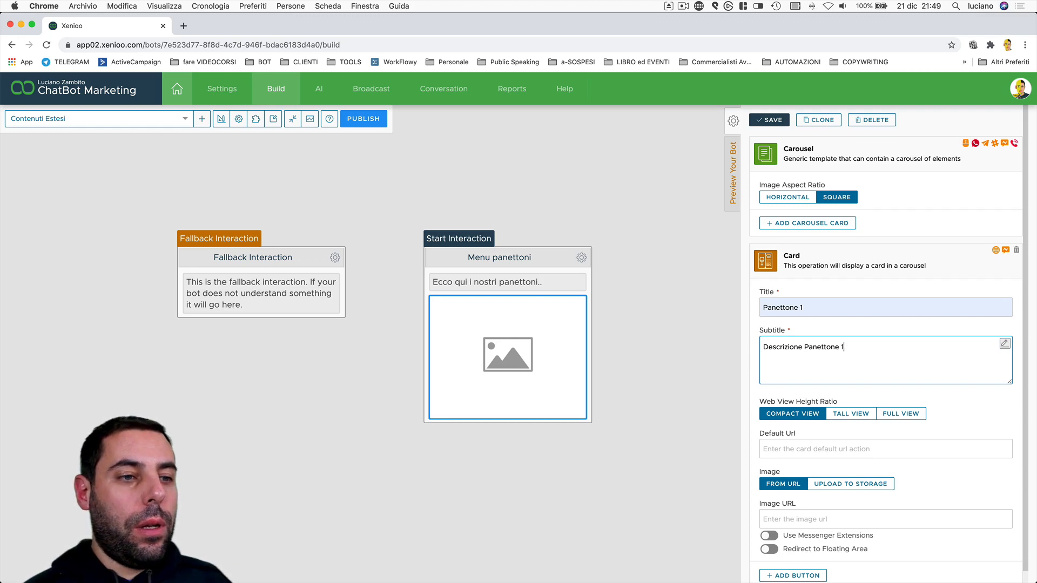
pyautogui.scroll(-1, 982, 416)
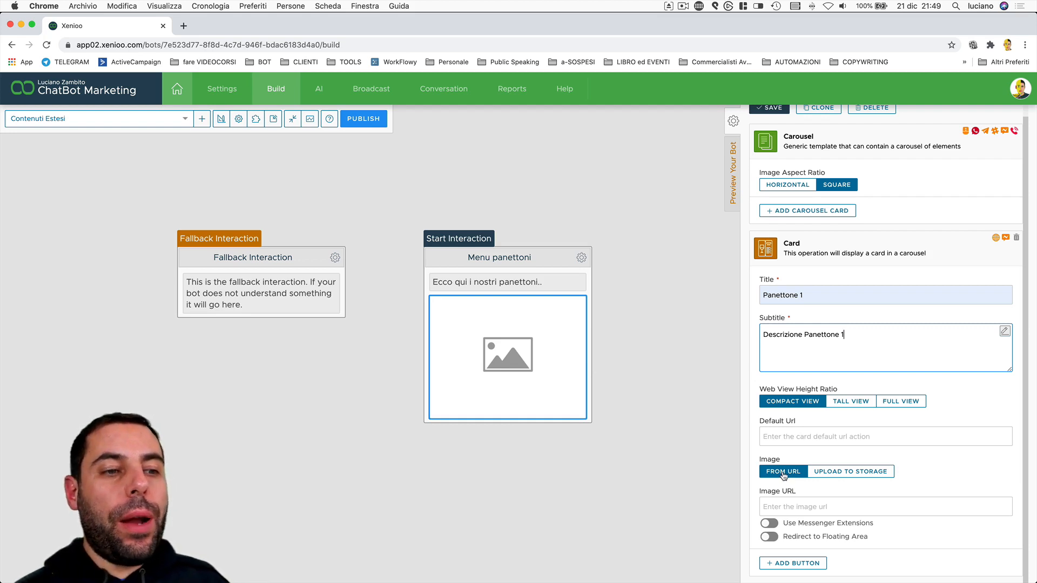
# Upload Ciocco-caffe.png to storage as the Panettone 1 card image.
pyautogui.click(852, 472)
pyautogui.scroll(-3, 949, 485)
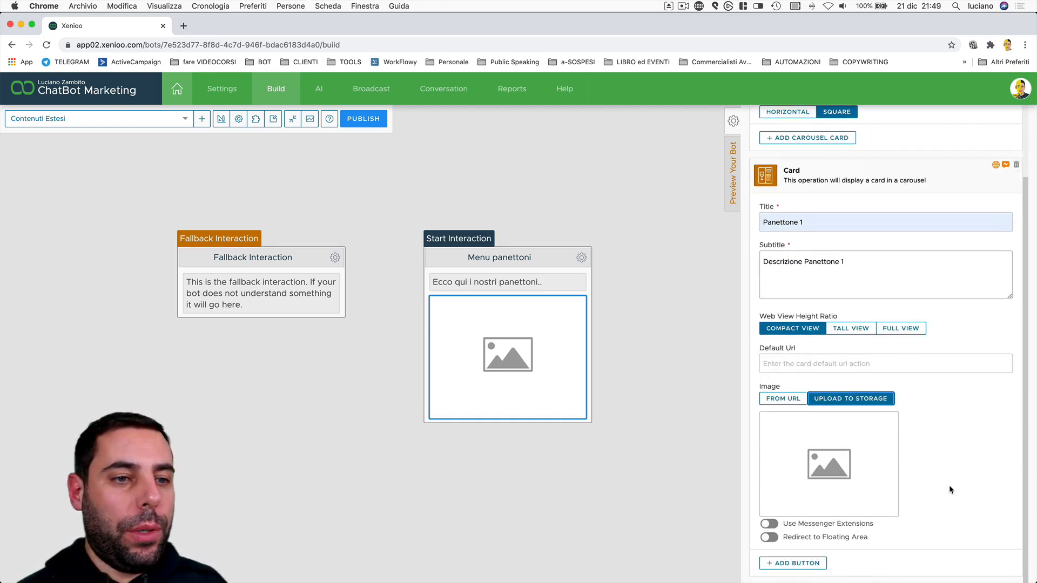
pyautogui.click(825, 478)
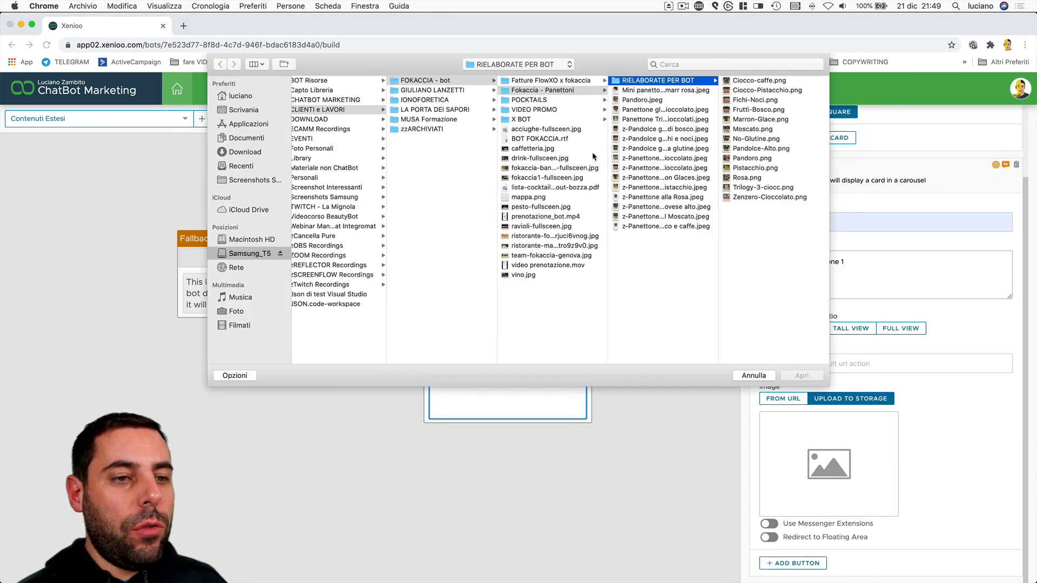
pyautogui.click(750, 82)
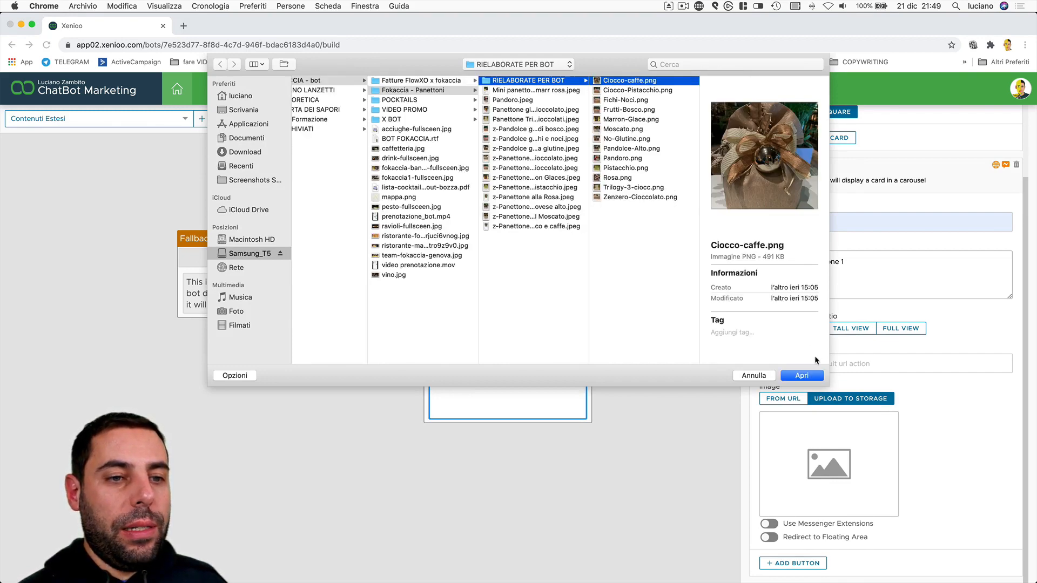
pyautogui.click(817, 375)
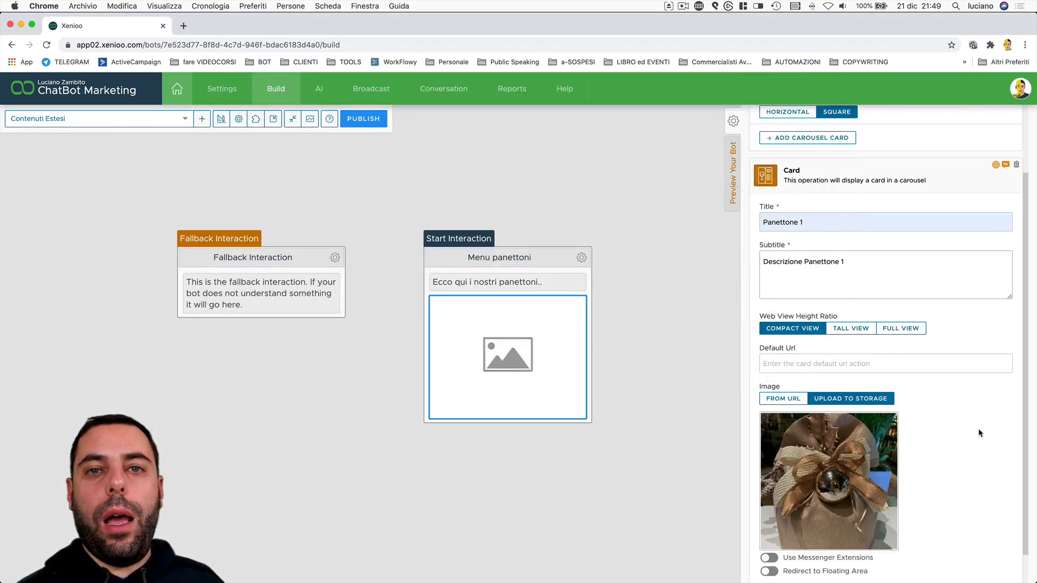
# Save the card and start the bot preview to see it after the greeting.
pyautogui.scroll(-1, 979, 432)
pyautogui.scroll(5, 977, 429)
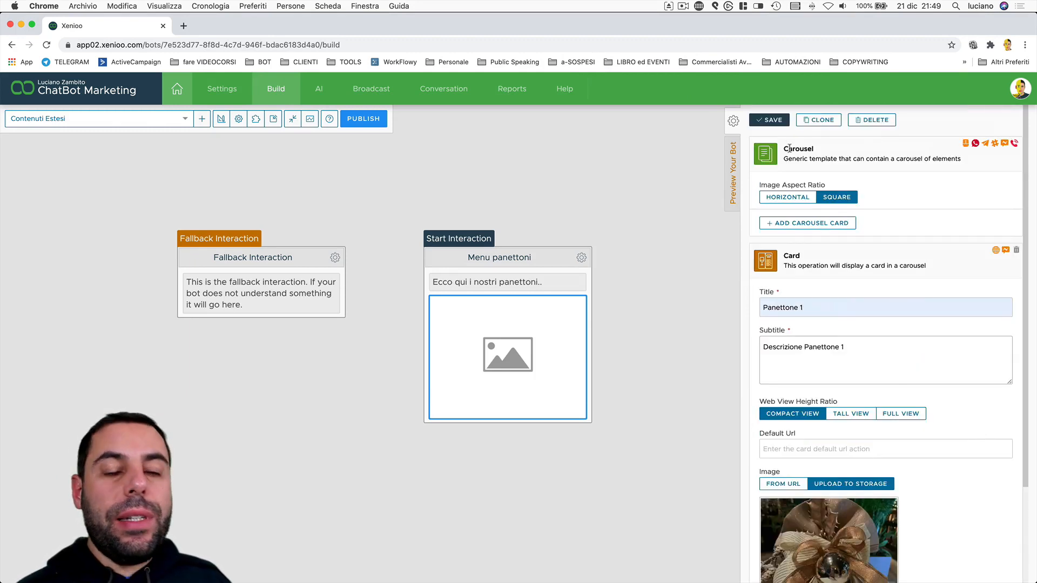
pyautogui.click(782, 124)
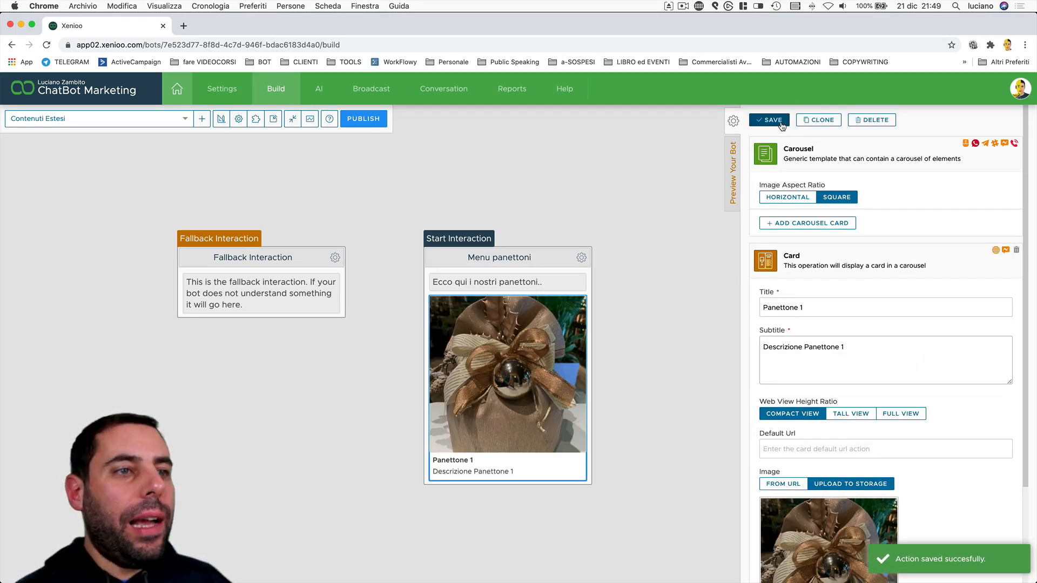
pyautogui.click(732, 156)
pyautogui.click(792, 121)
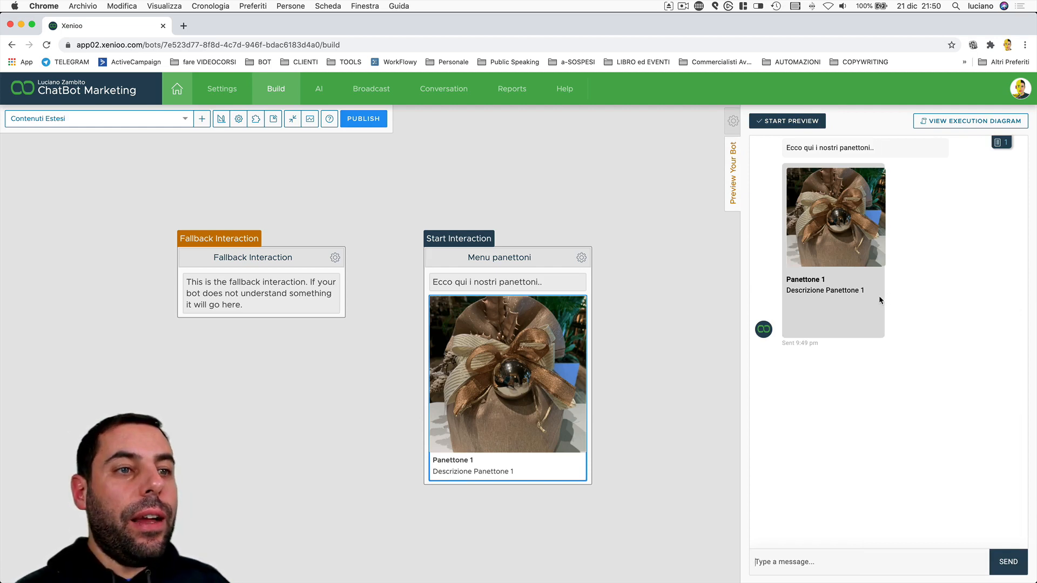
# Return to the Panettone 1 card editor and open the Add Button type list.
pyautogui.click(538, 309)
pyautogui.scroll(-2, 932, 211)
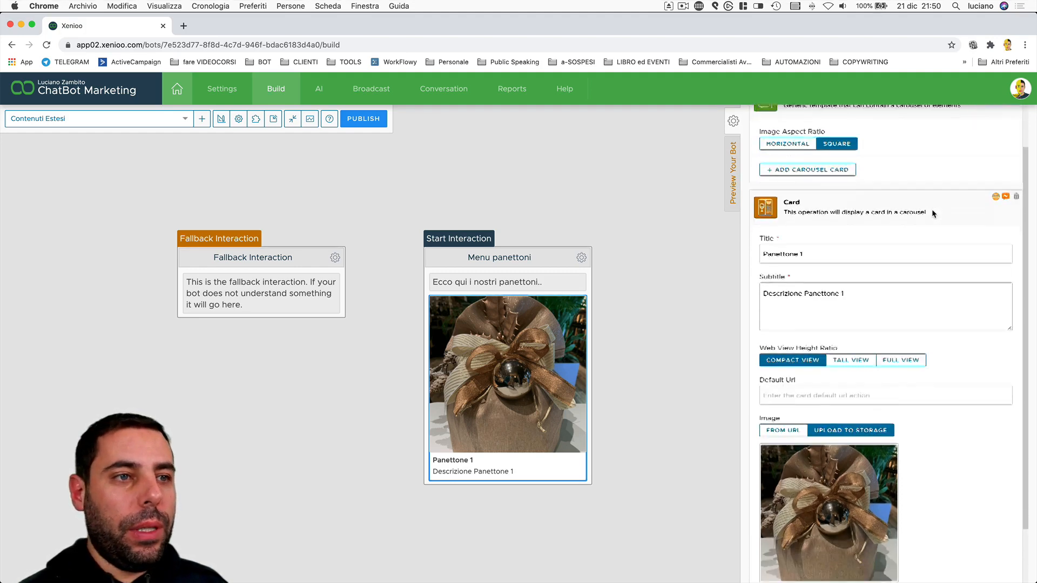
pyautogui.scroll(-2, 931, 209)
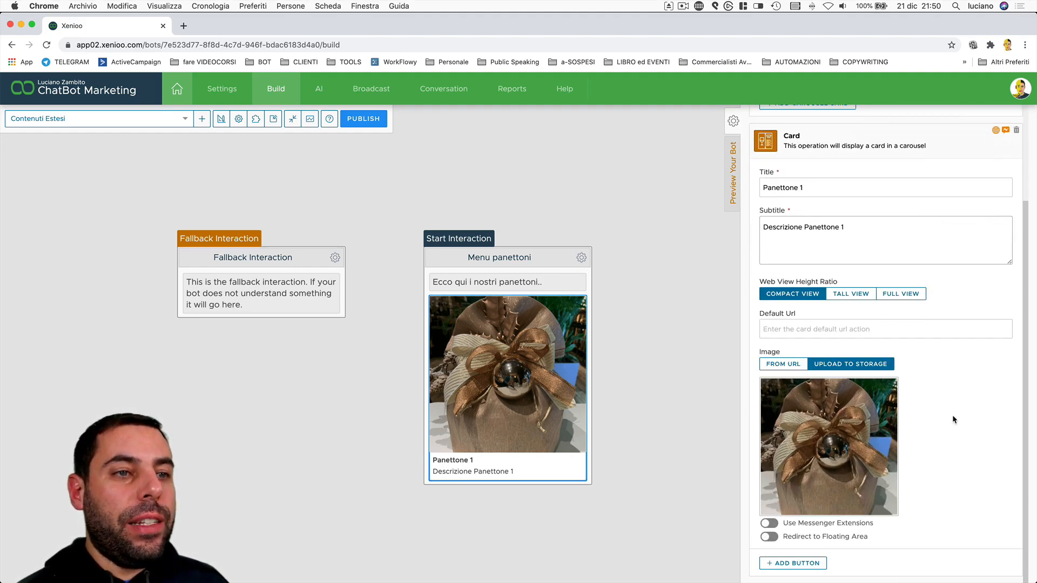
pyautogui.click(821, 563)
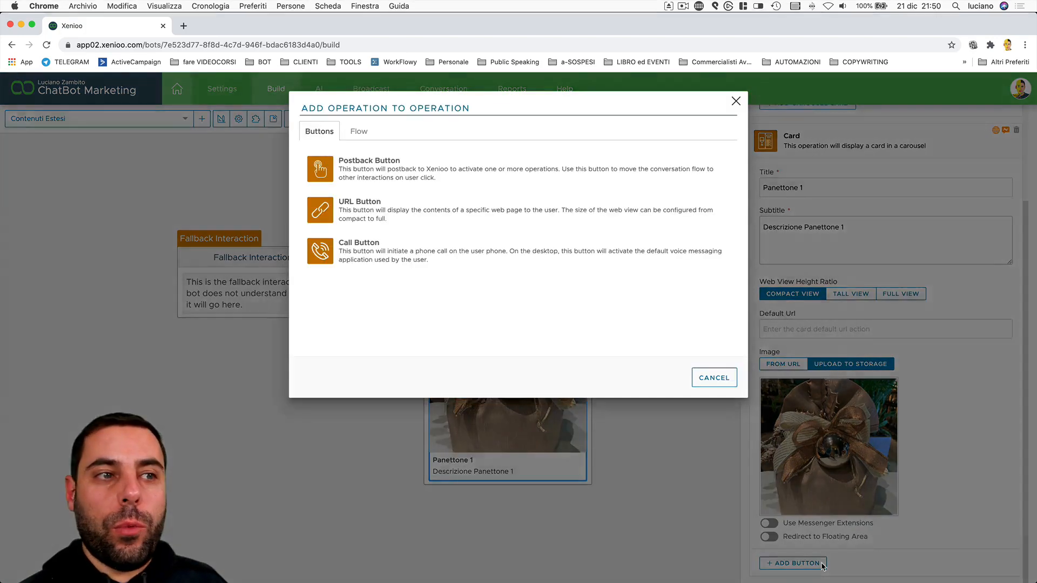
pyautogui.click(377, 213)
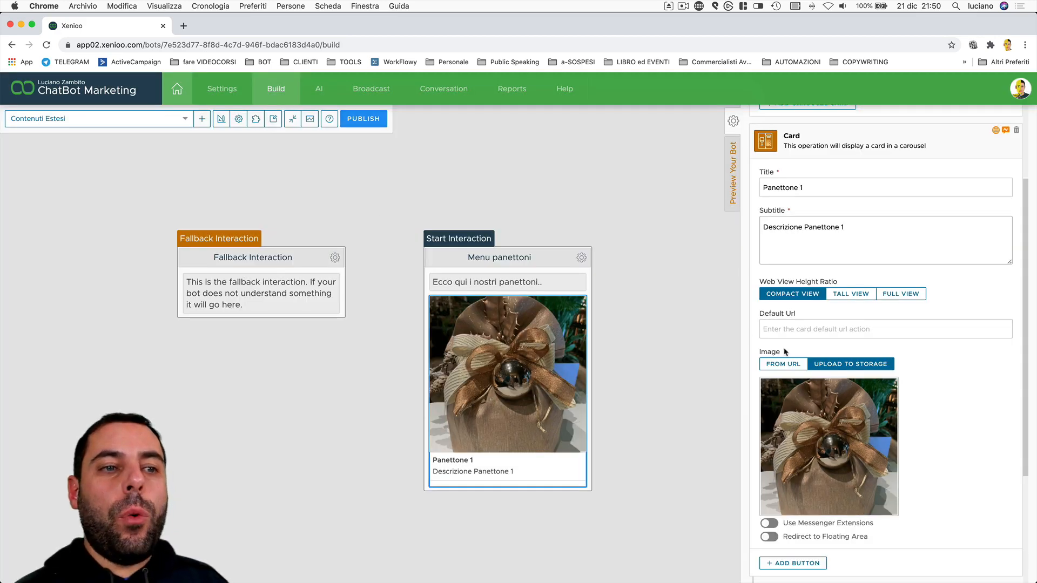
pyautogui.scroll(-3, 948, 462)
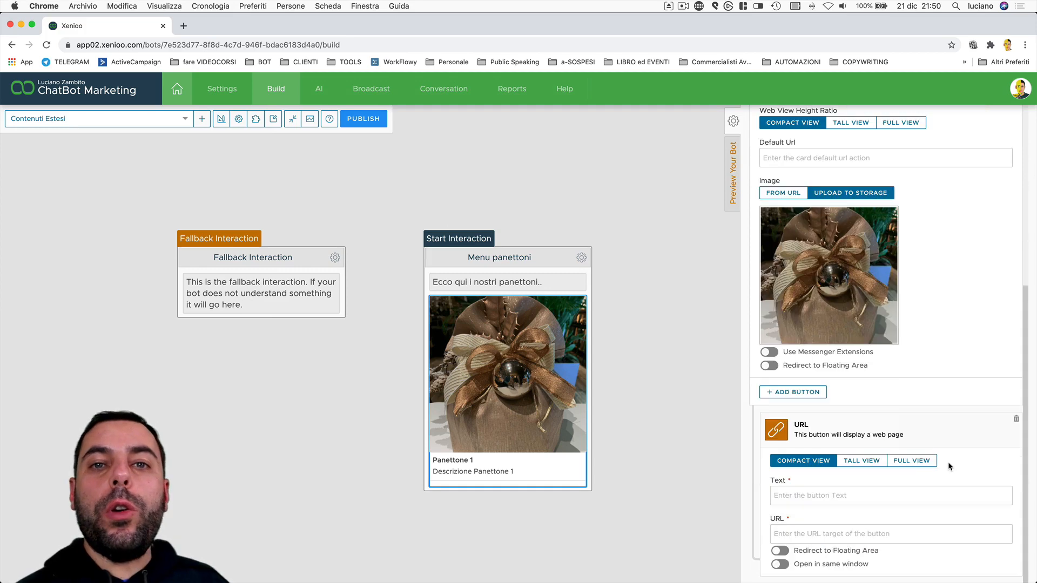
pyautogui.click(848, 495)
pyautogui.write('Guarda sul sito')
pyautogui.press('Tab')
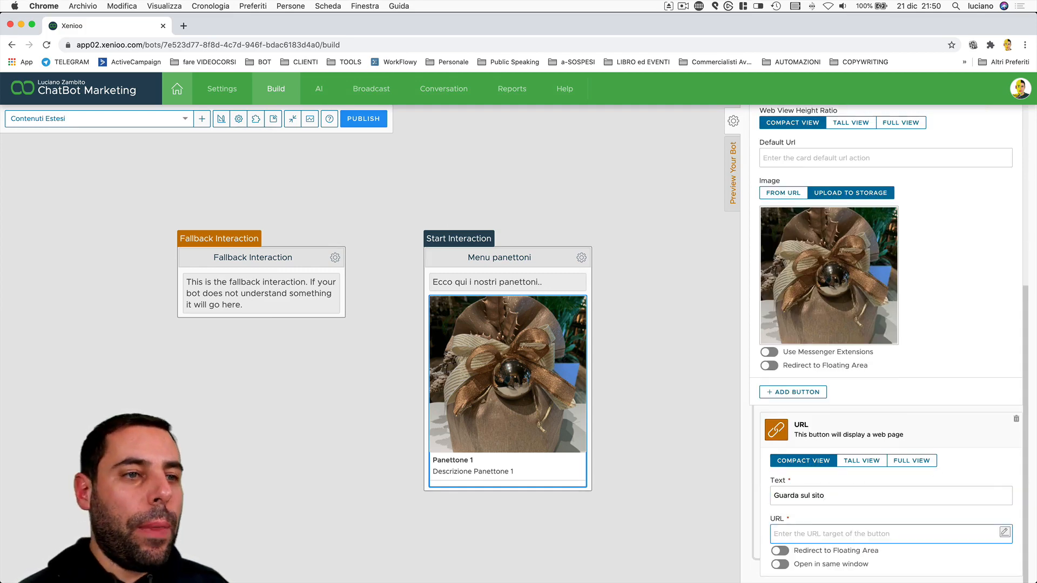
pyautogui.write('https')
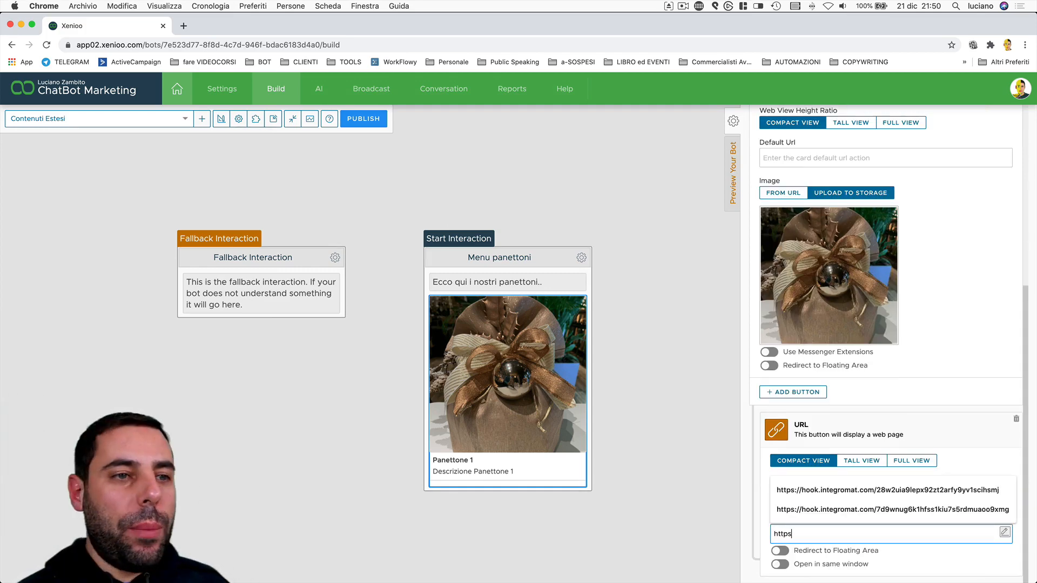
pyautogui.write('://www.p')
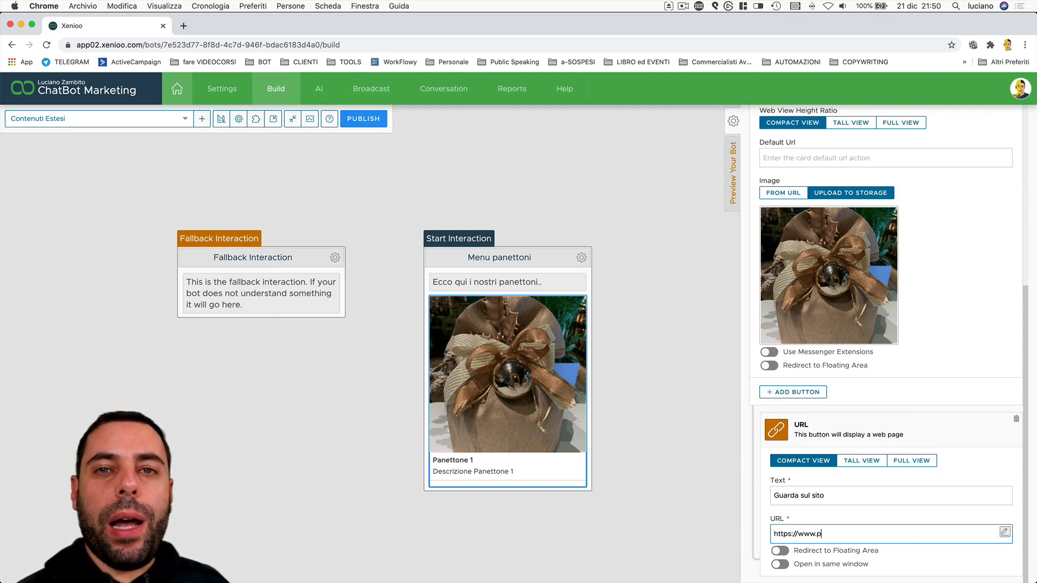
pyautogui.write('anettoni.it')
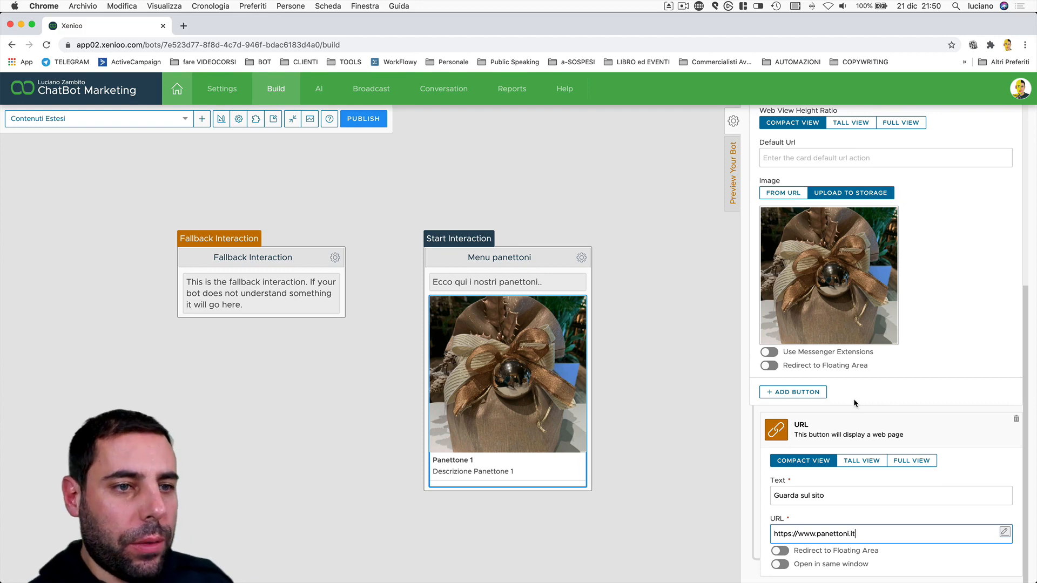
pyautogui.click(793, 392)
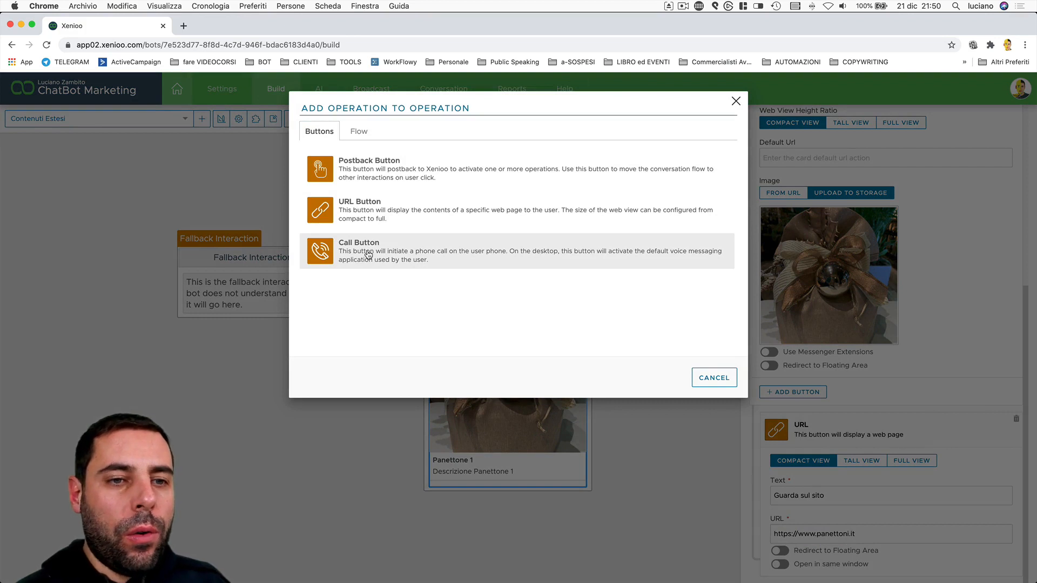
# Add a Postback button labelled 'Leggi ingredienti' and list its available operations.
pyautogui.click(358, 132)
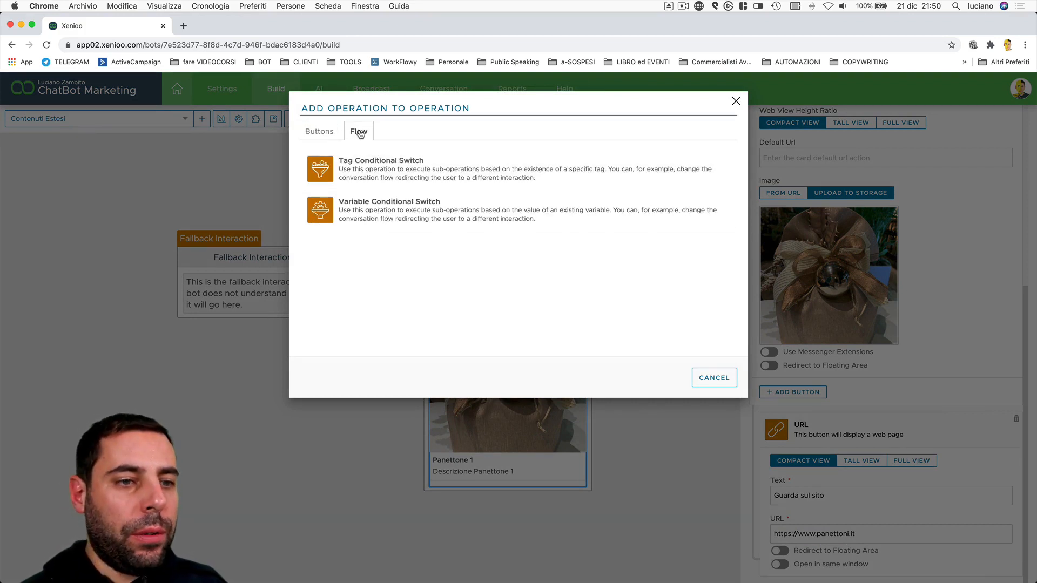
pyautogui.click(315, 136)
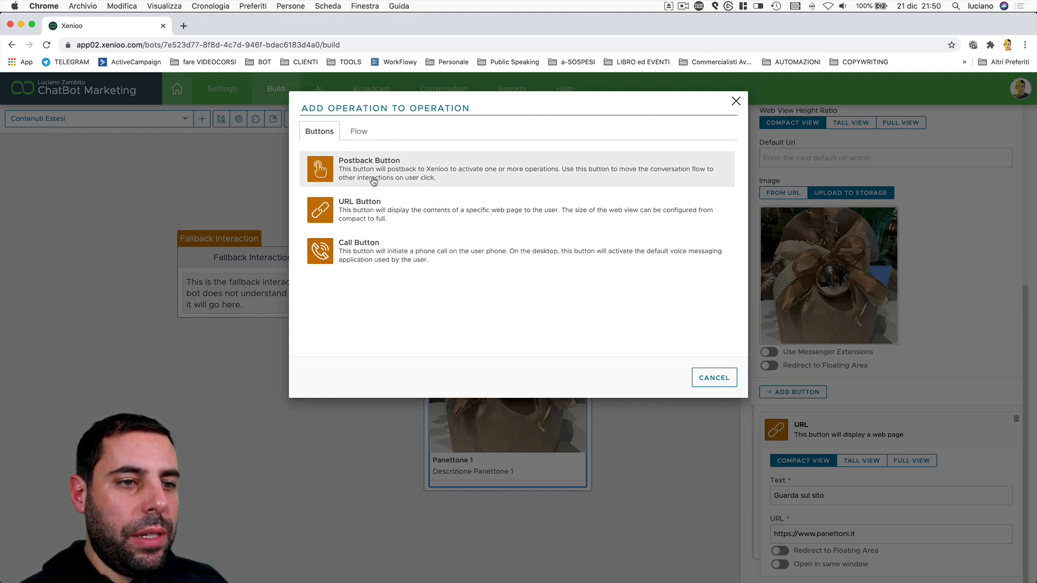
pyautogui.click(395, 174)
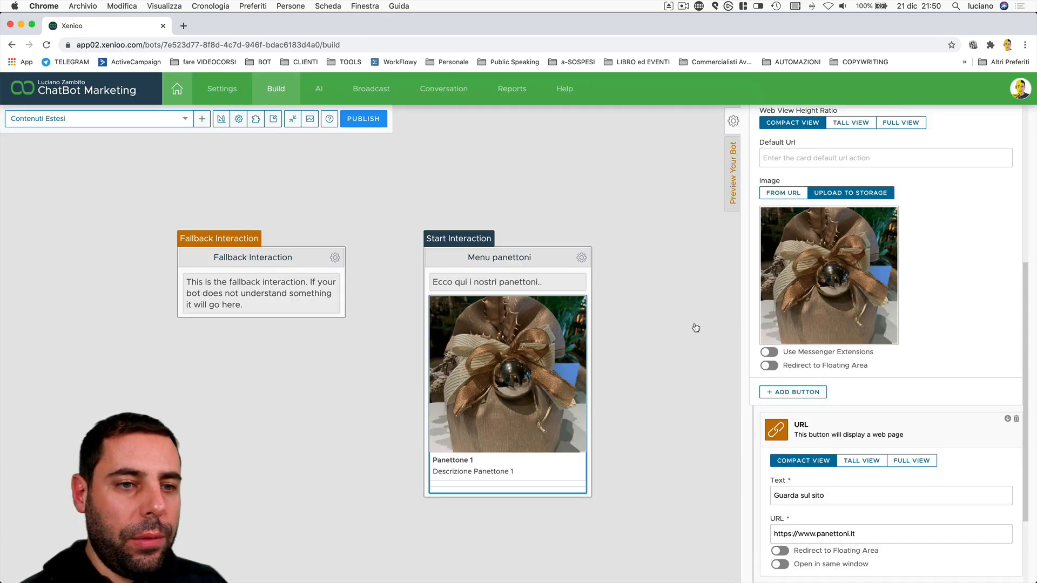
pyautogui.scroll(-2, 951, 427)
pyautogui.click(838, 533)
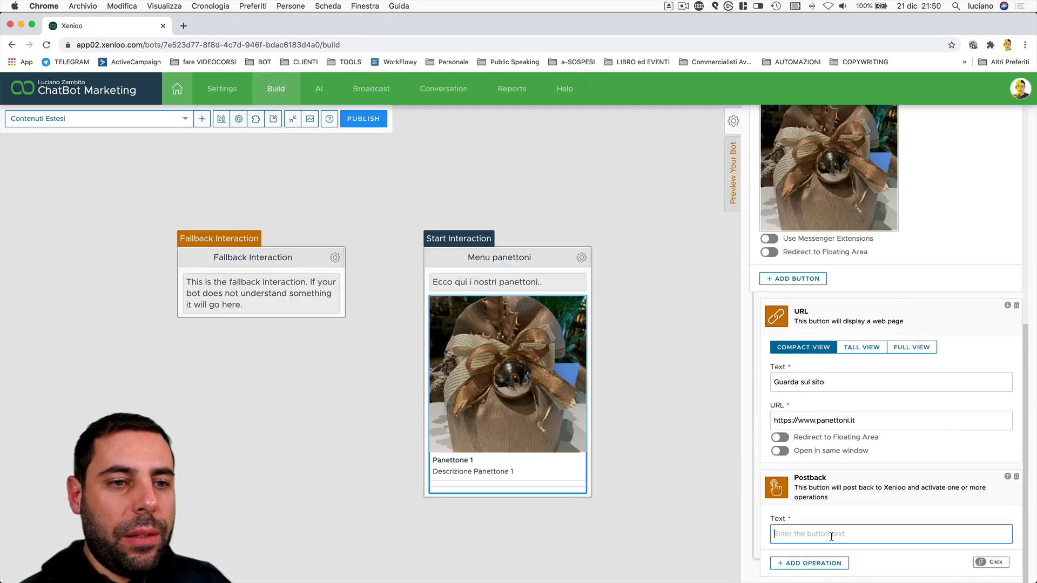
pyautogui.write('Leggi ingredienti')
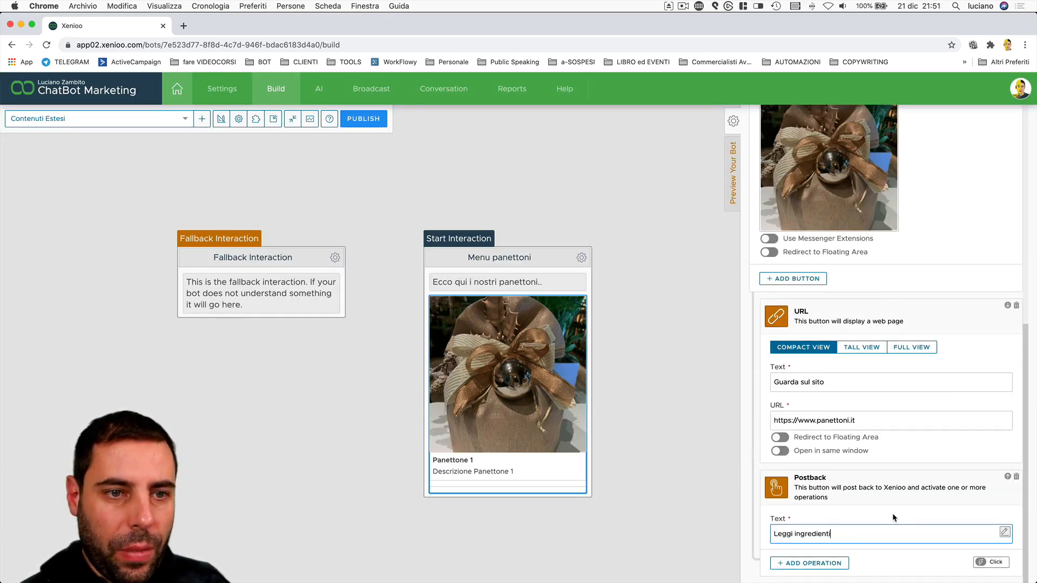
pyautogui.click(839, 563)
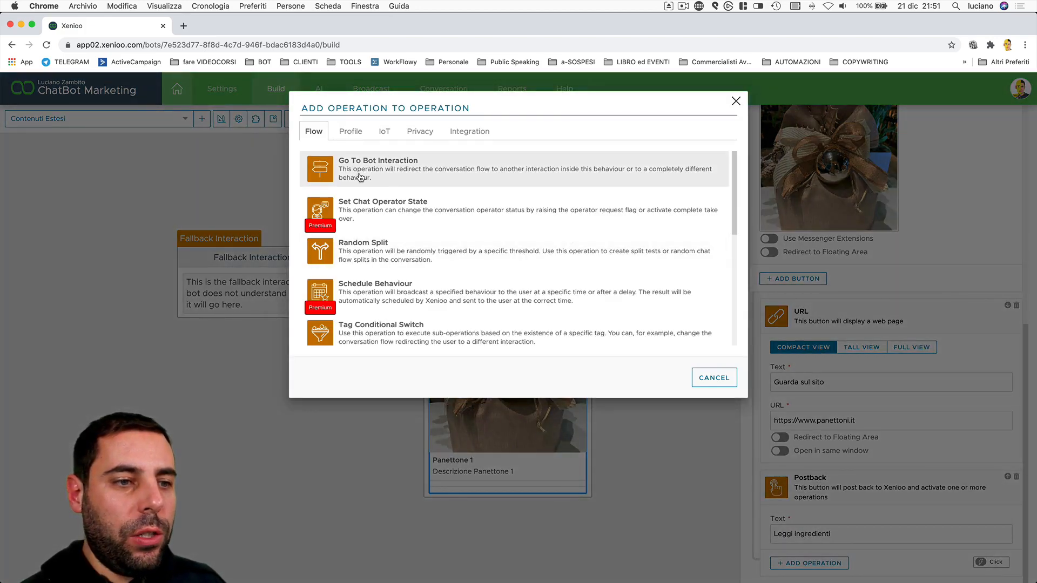
# Make 'Leggi ingredienti' go to a new interaction named 'Ingredienti Panettone 1'.
pyautogui.click(359, 177)
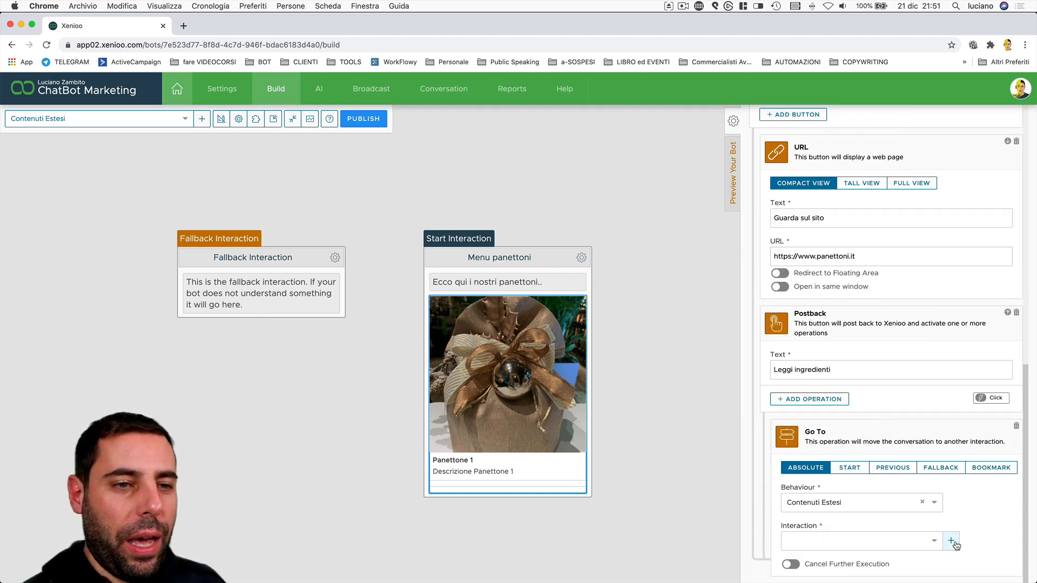
pyautogui.click(951, 541)
pyautogui.click(679, 339)
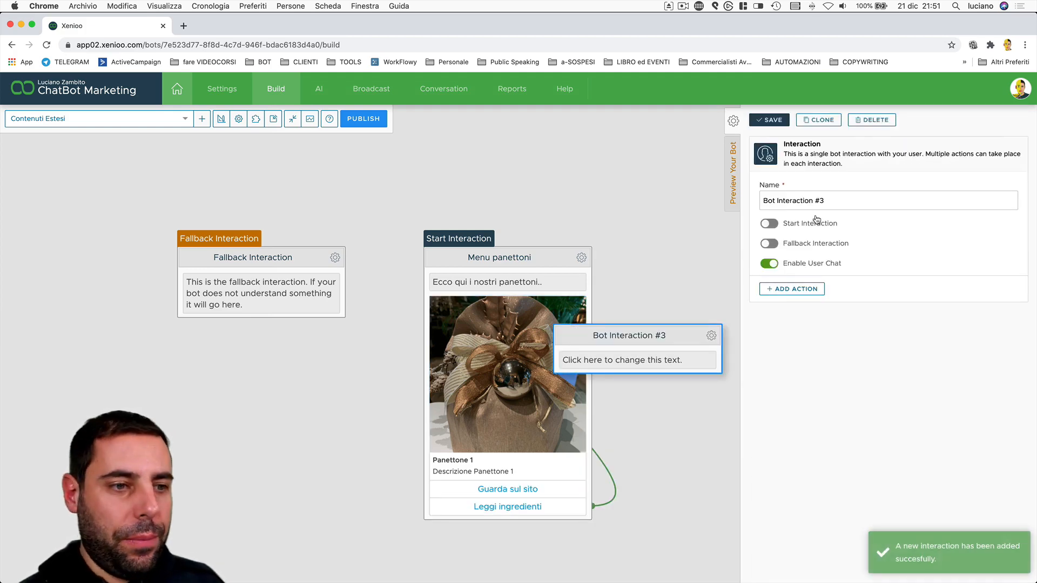
pyautogui.moveTo(827, 201); pyautogui.dragTo(762, 201)
pyautogui.write('Ingred')
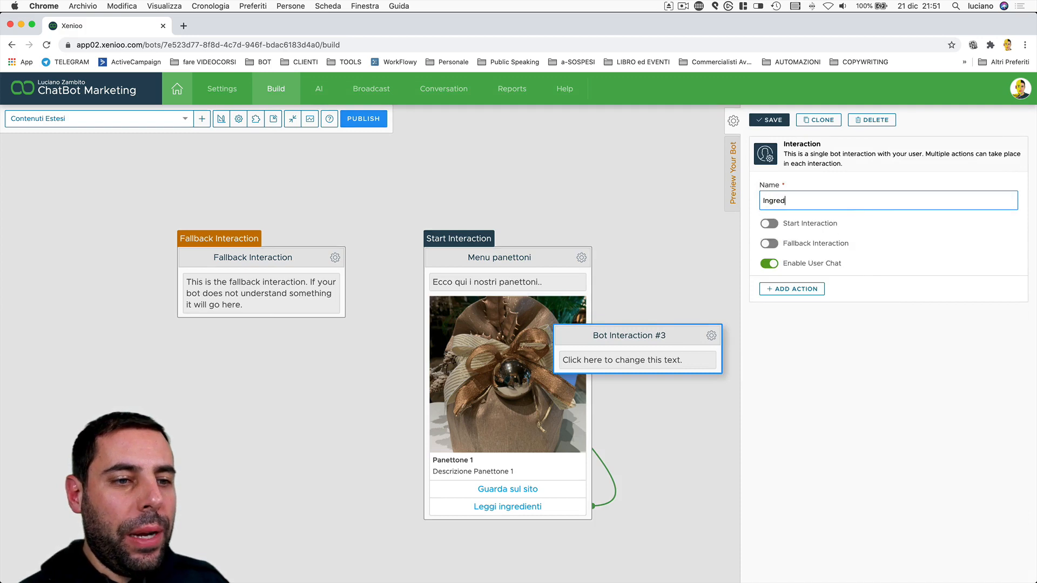
pyautogui.write('ienti Panetton')
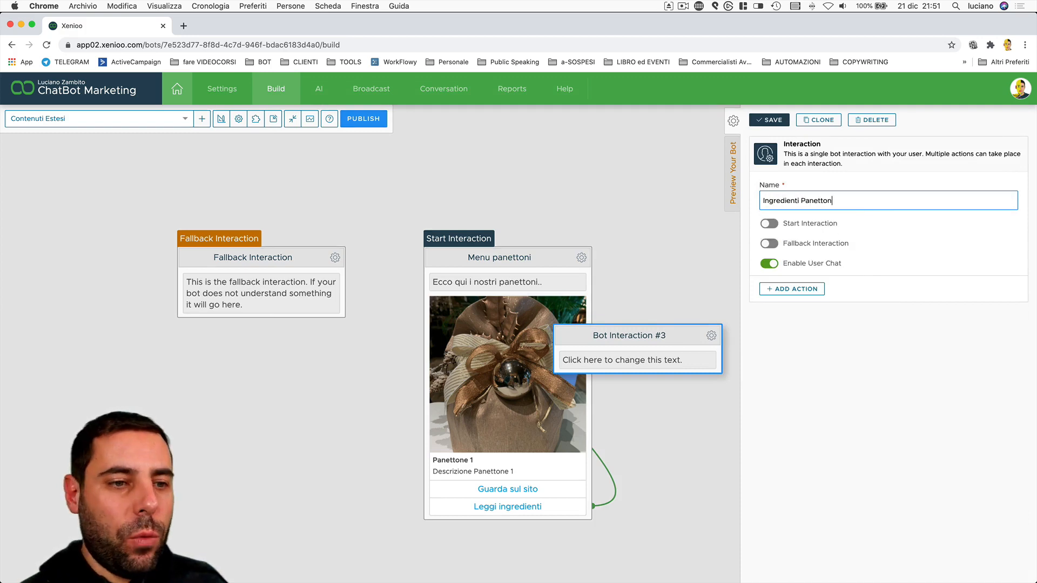
pyautogui.write('e 1')
pyautogui.click(769, 120)
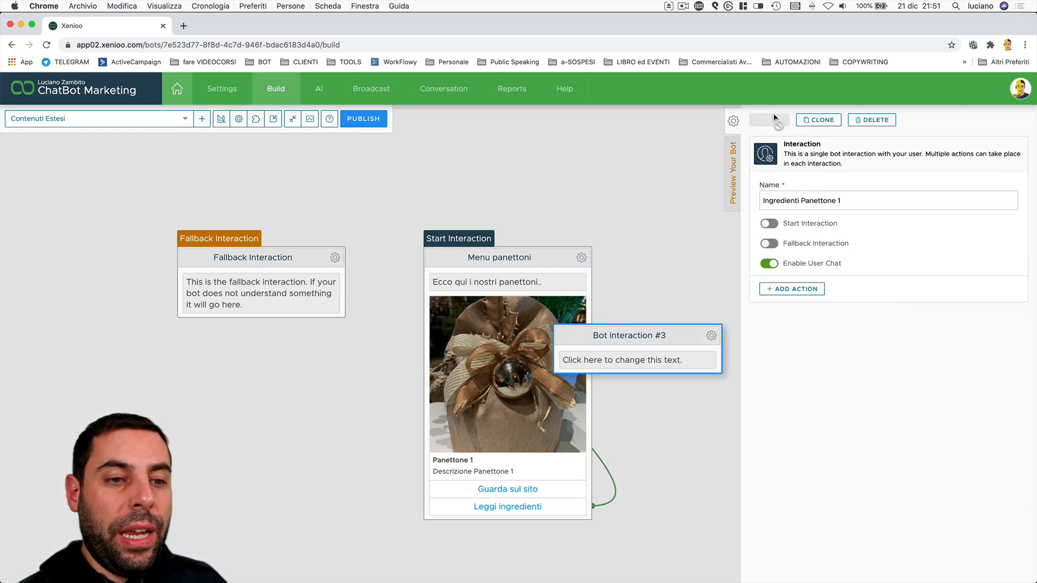
pyautogui.moveTo(690, 337); pyautogui.dragTo(763, 407)
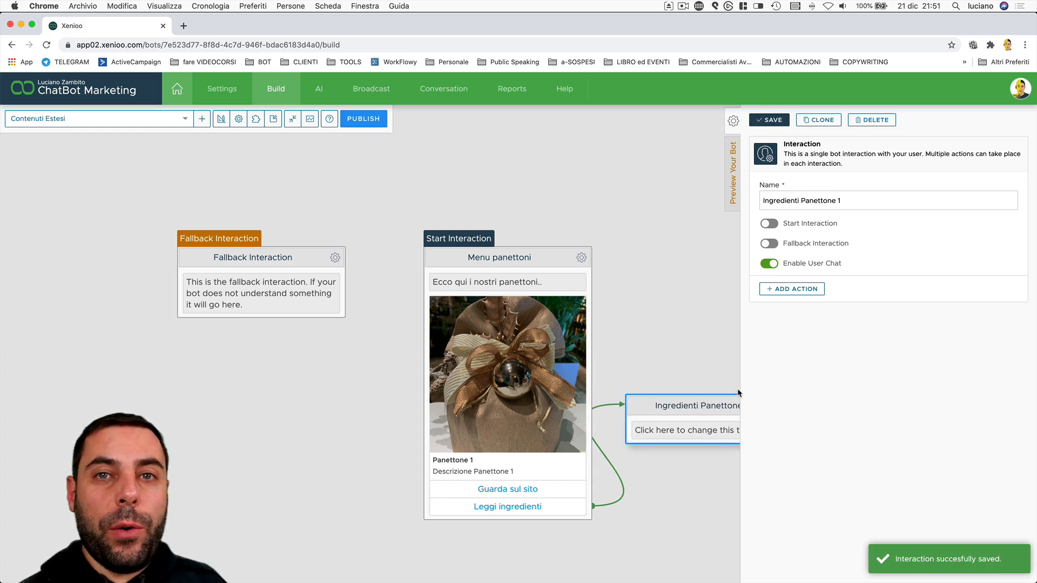
# Set its message to 'Farinata macinata, cioccolato, pesca' and place it below Menu panettoni.
pyautogui.click(689, 430)
pyautogui.click(861, 204)
pyautogui.write('rinata')
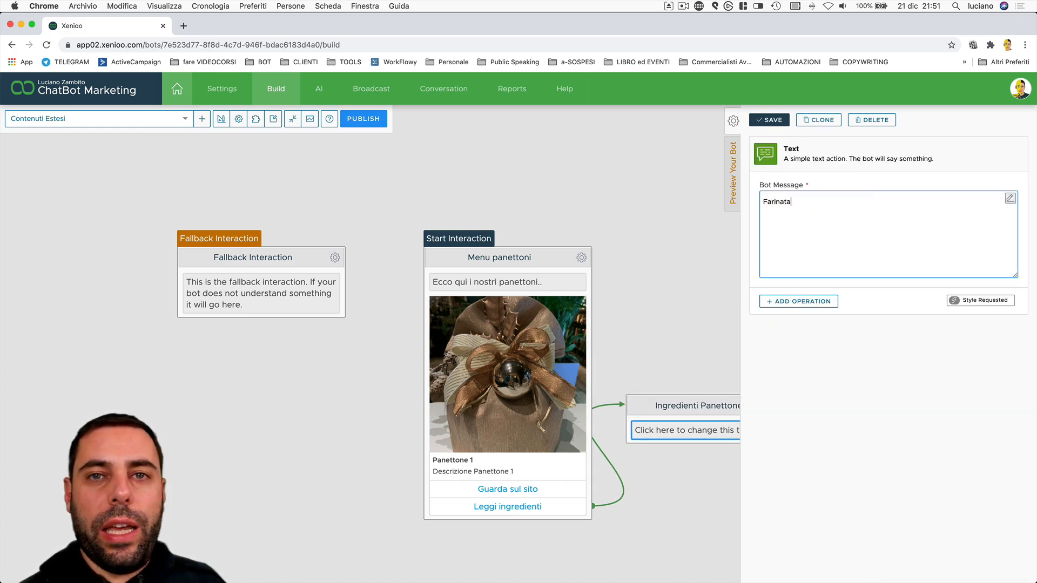
pyautogui.write(' macinata, cioccolato, pesca')
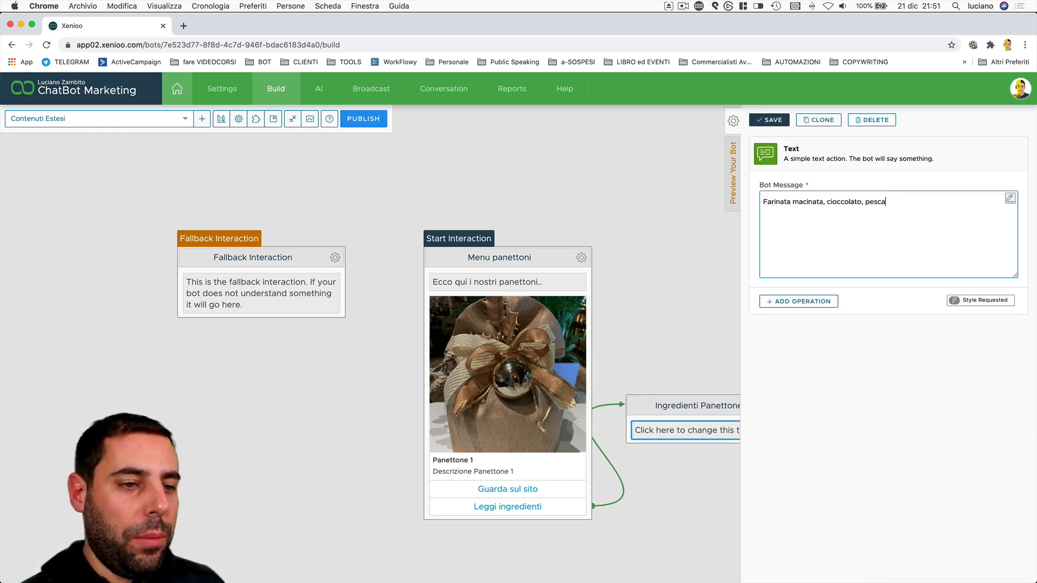
pyautogui.click(769, 120)
pyautogui.moveTo(641, 254); pyautogui.dragTo(566, 212)
pyautogui.moveTo(584, 465); pyautogui.dragTo(402, 511)
pyautogui.click(458, 344)
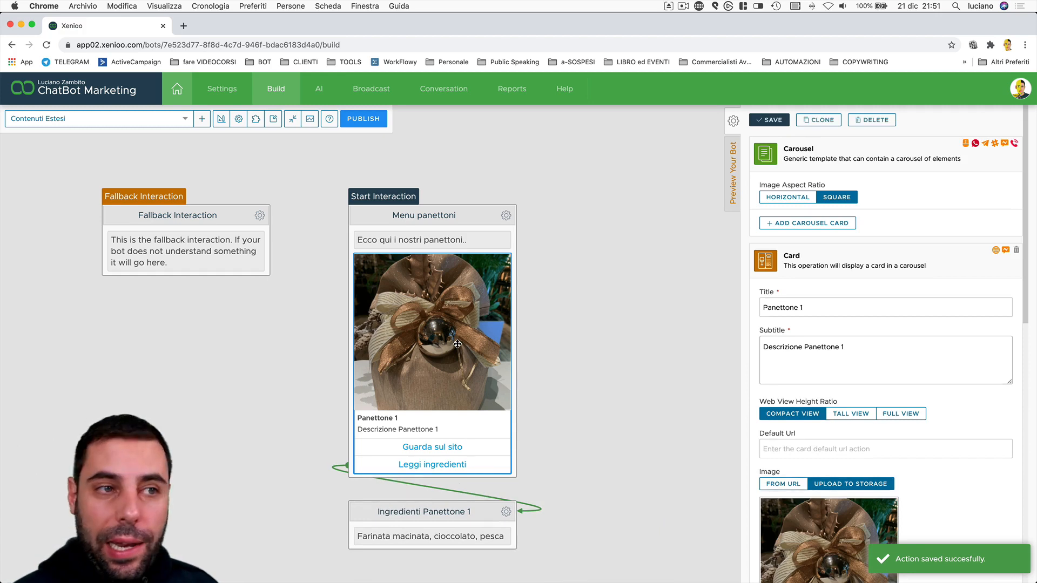
# Add a second carousel card titled 'Panettone 2' with subtitle 'Descrizione Panettone 2'.
pyautogui.click(768, 264)
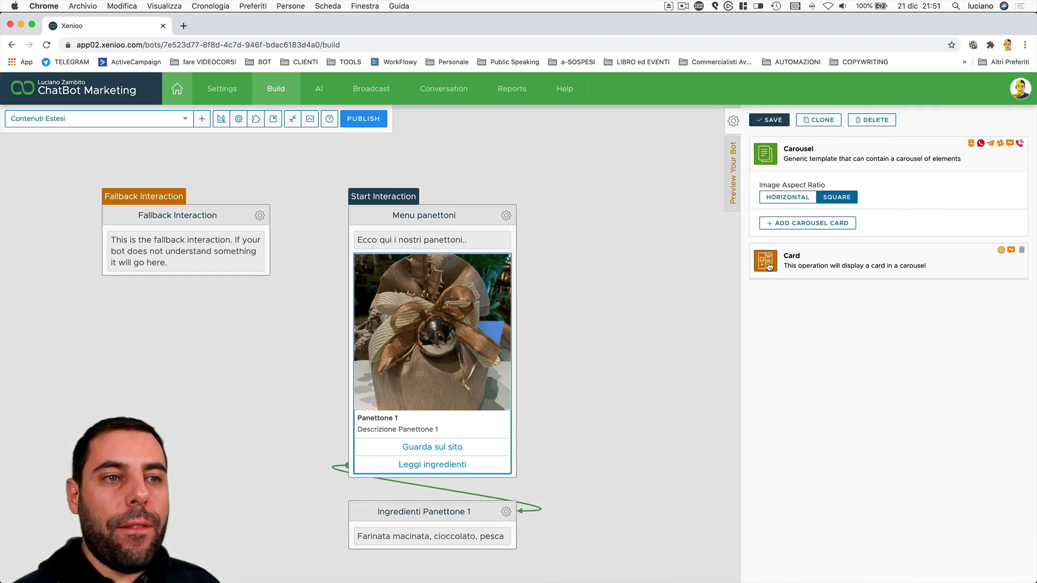
pyautogui.click(843, 224)
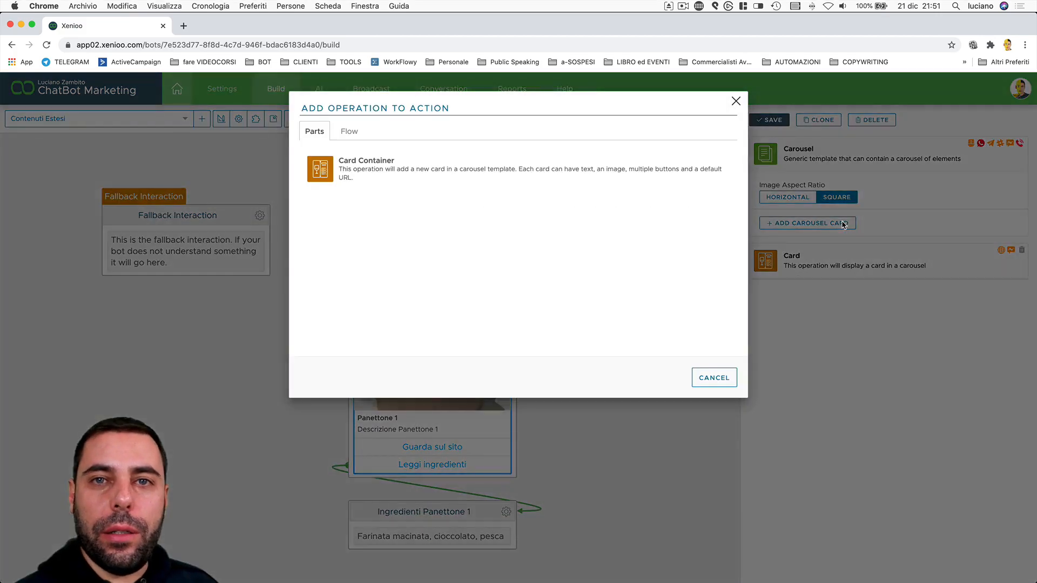
pyautogui.click(335, 171)
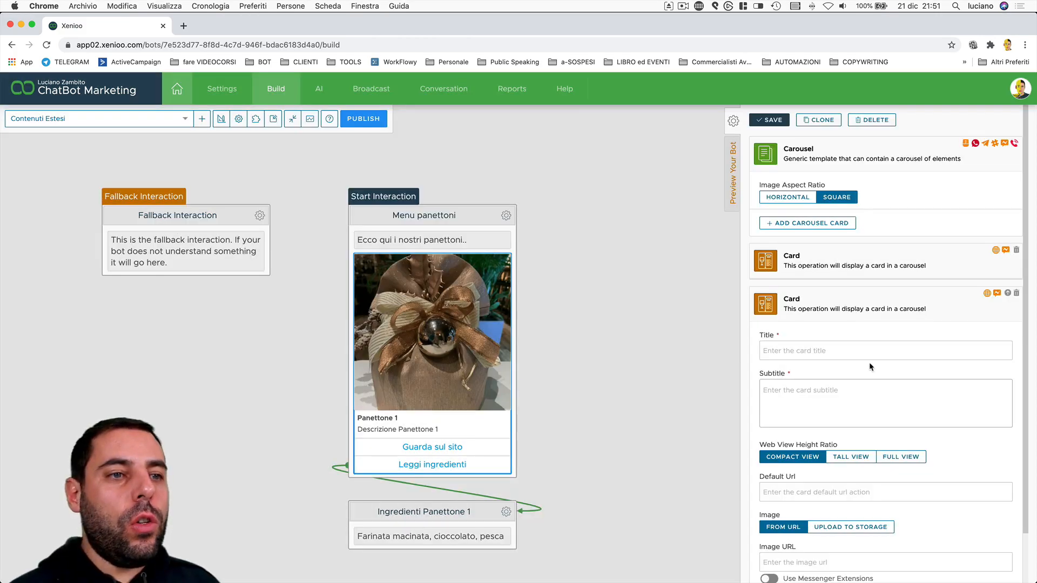
pyautogui.click(864, 351)
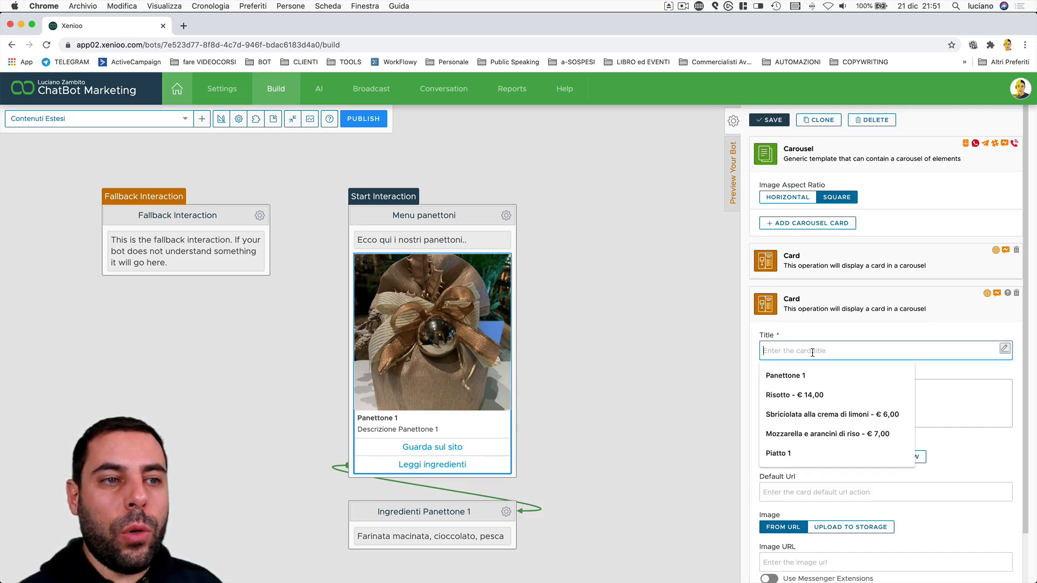
pyautogui.write('Panet')
pyautogui.press('Down')
pyautogui.press('Return')
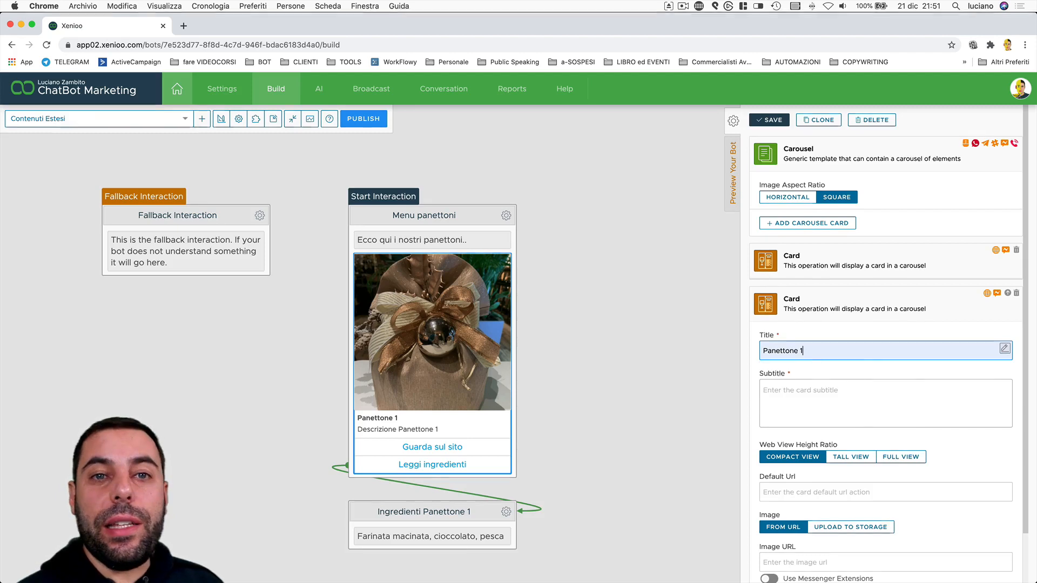
pyautogui.press('BackSpace')
pyautogui.write('2')
pyautogui.press('Tab')
pyautogui.write('descrzi')
pyautogui.press('BackSpace')
pyautogui.press('BackSpace')
pyautogui.press('BackSpace')
pyautogui.press('BackSpace')
pyautogui.press('BackSpace')
pyautogui.press('BackSpace')
pyautogui.press('BackSpace')
pyautogui.write('Descrizione Paneton')
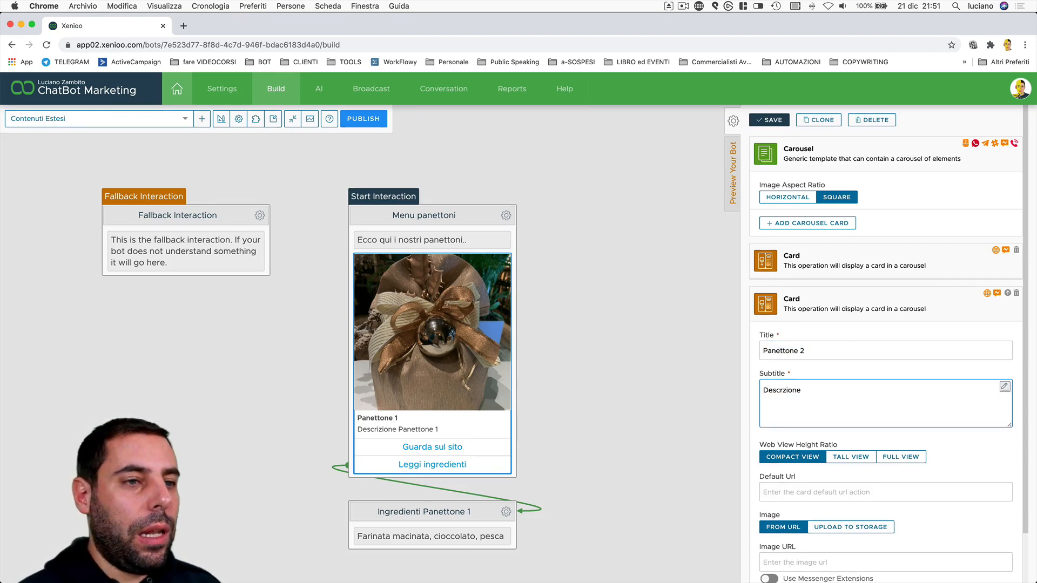
pyautogui.write('te 2')
# Upload the box photo to storage as the Panettone 2 card image.
pyautogui.scroll(-2, 875, 389)
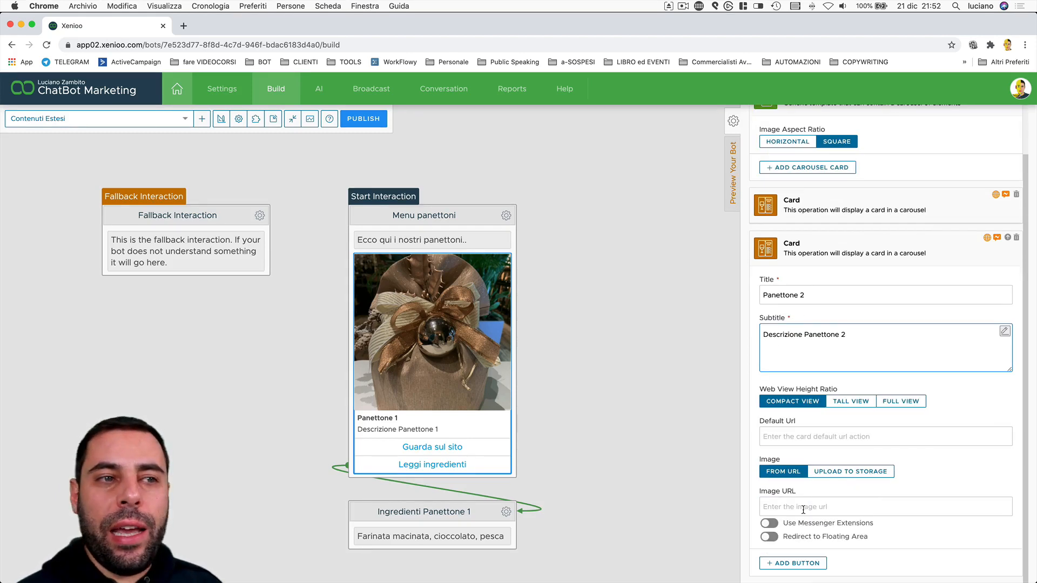
pyautogui.click(851, 472)
pyautogui.click(865, 510)
pyautogui.doubleClick(389, 128)
# Add a 'Guarda sul sito' link to wwww.panettoni.it and a 'Leggi ingredienti' postback, then save.
pyautogui.scroll(-3, 866, 508)
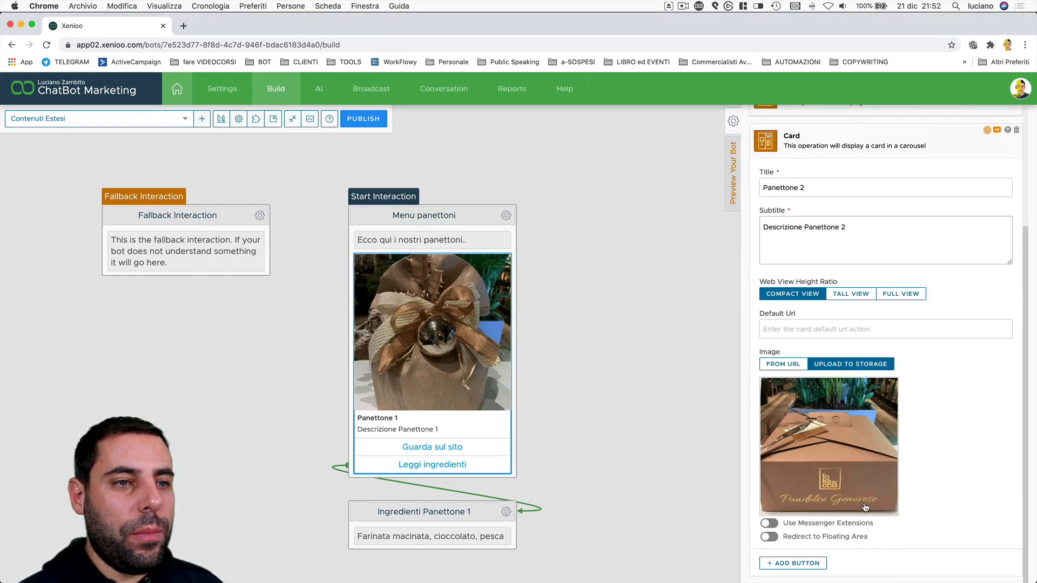
pyautogui.click(816, 563)
pyautogui.click(363, 208)
pyautogui.write('Guarda sul sito')
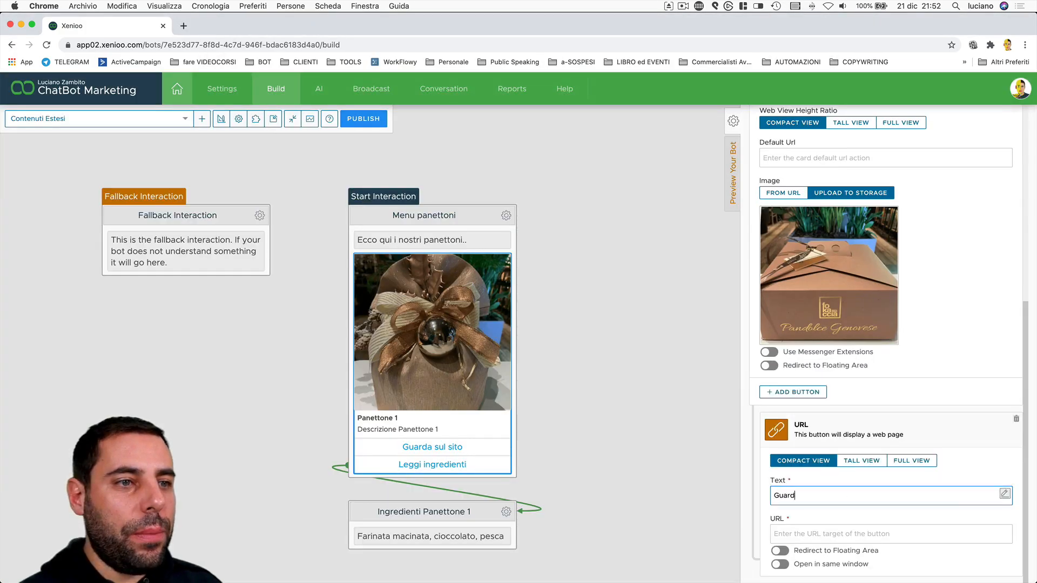
pyautogui.press('Tab')
pyautogui.write('wwww.panettoni.it')
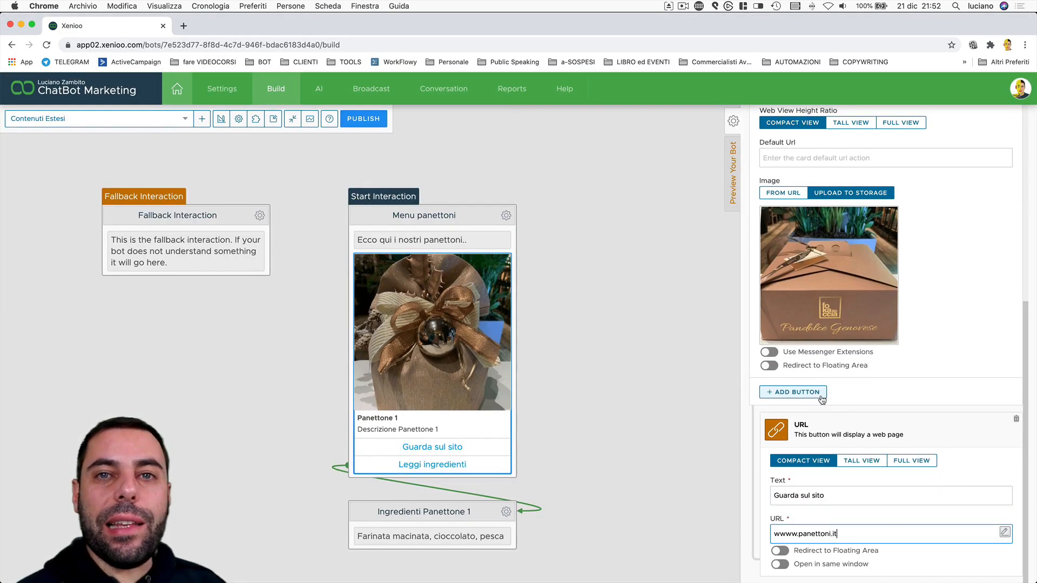
pyautogui.click(819, 395)
pyautogui.click(353, 174)
pyautogui.write('Leggi ingredienti')
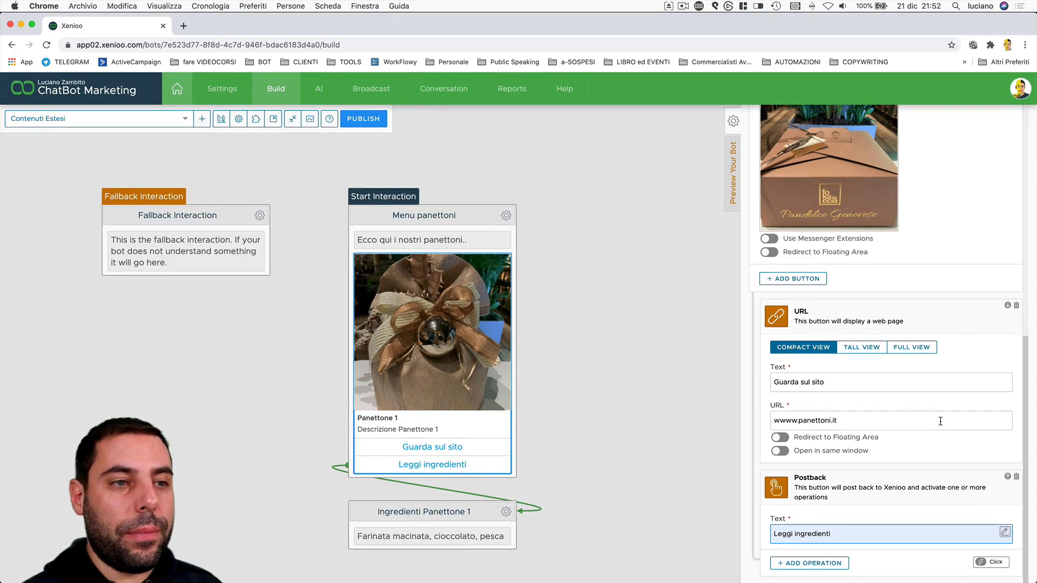
pyautogui.scroll(10, 941, 494)
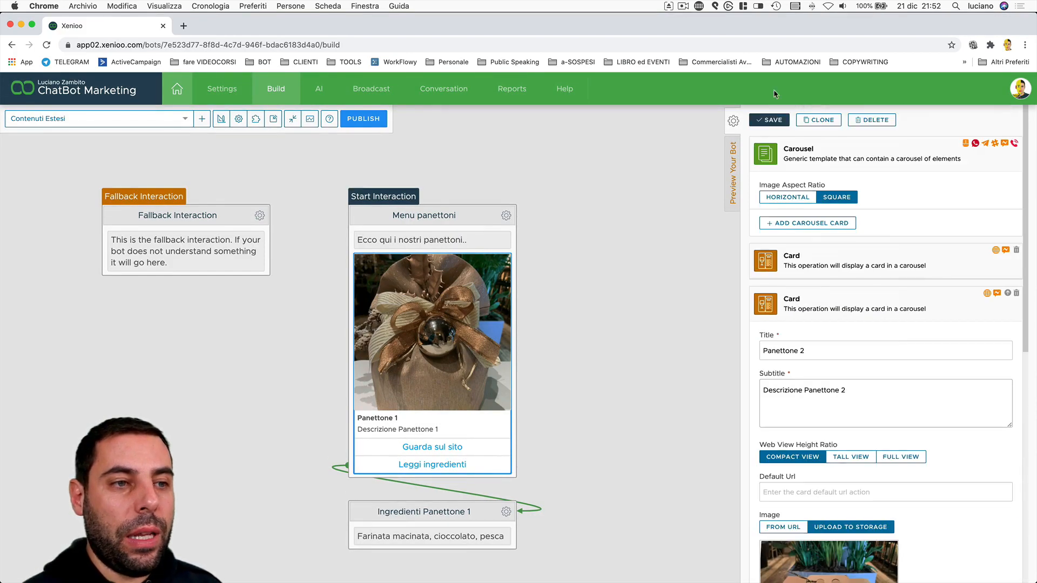
pyautogui.click(770, 120)
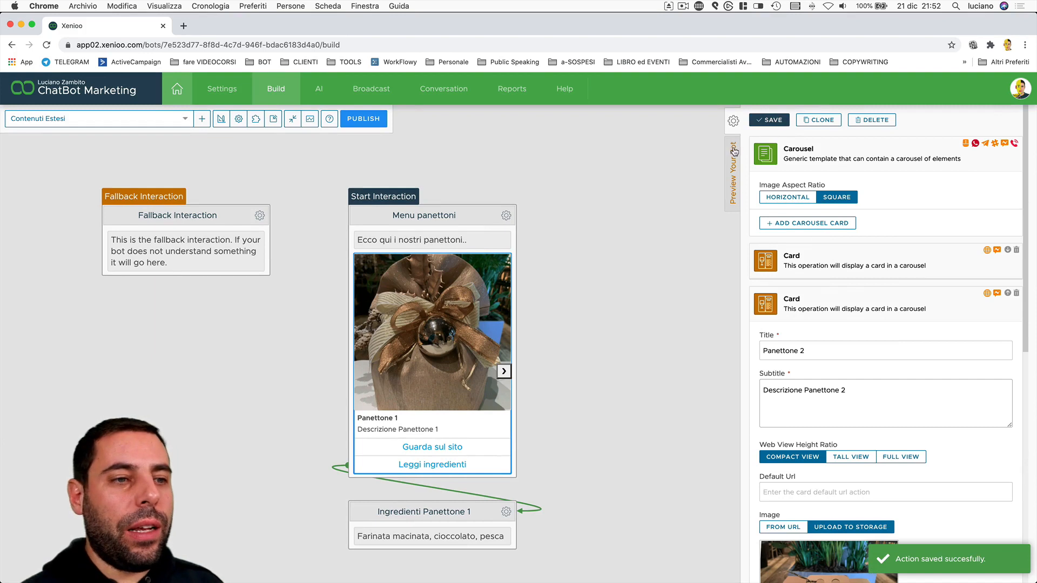
# In the bot preview, test the website link, request ingredients, and page between Panettone cards.
pyautogui.click(733, 152)
pyautogui.click(774, 124)
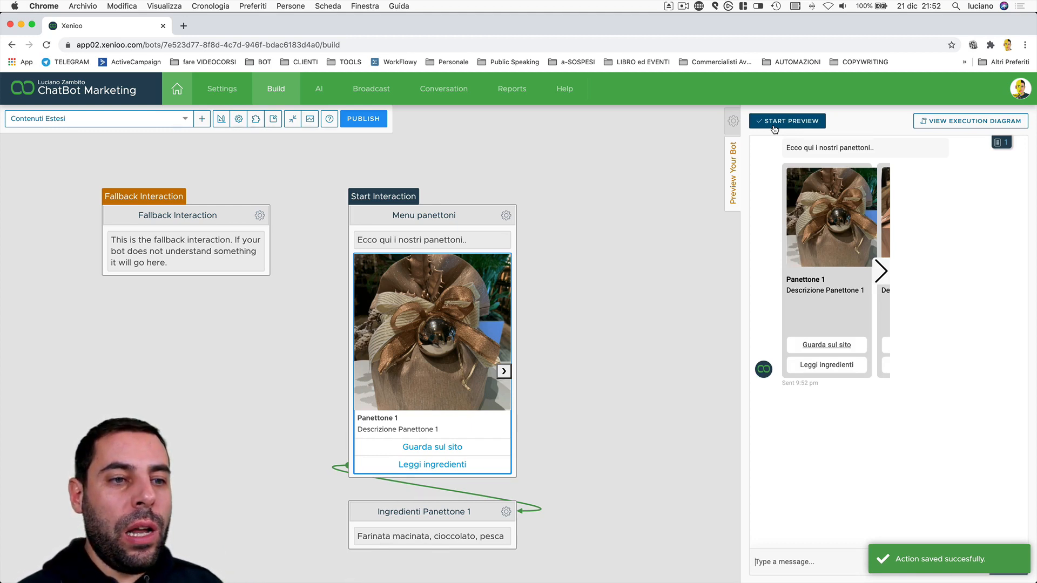
pyautogui.click(837, 345)
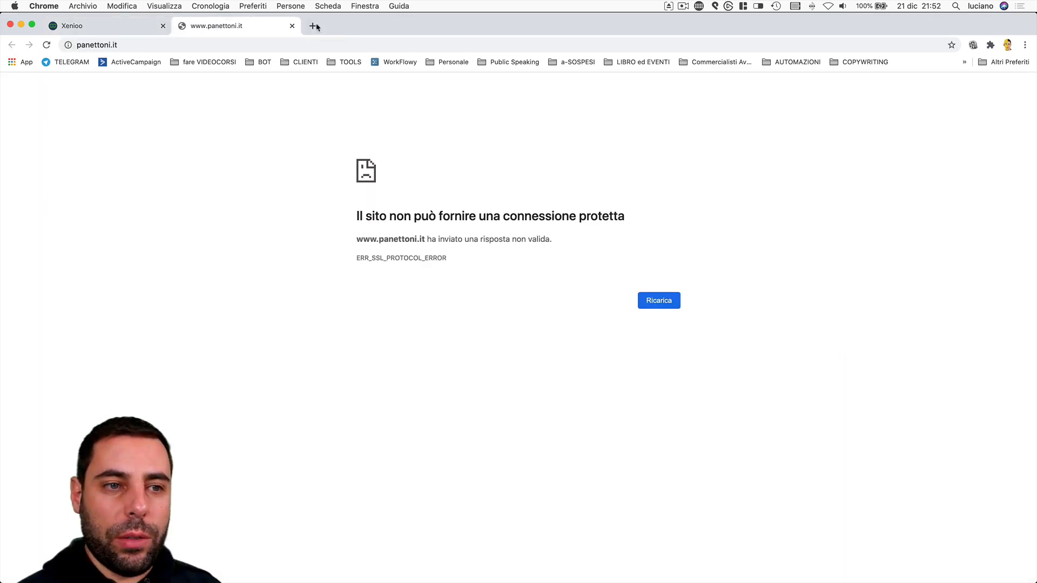
pyautogui.click(292, 25)
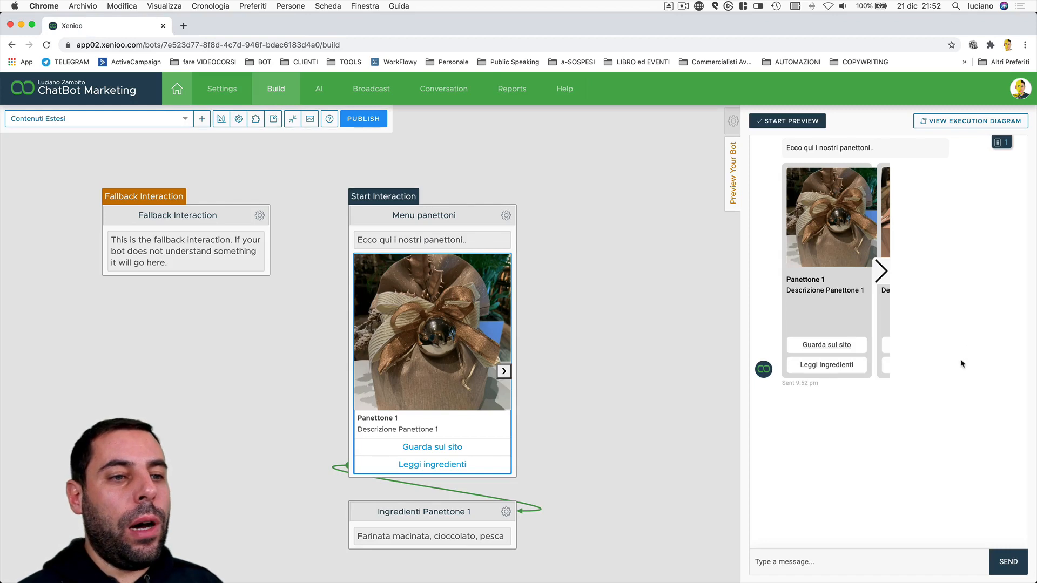
pyautogui.click(830, 370)
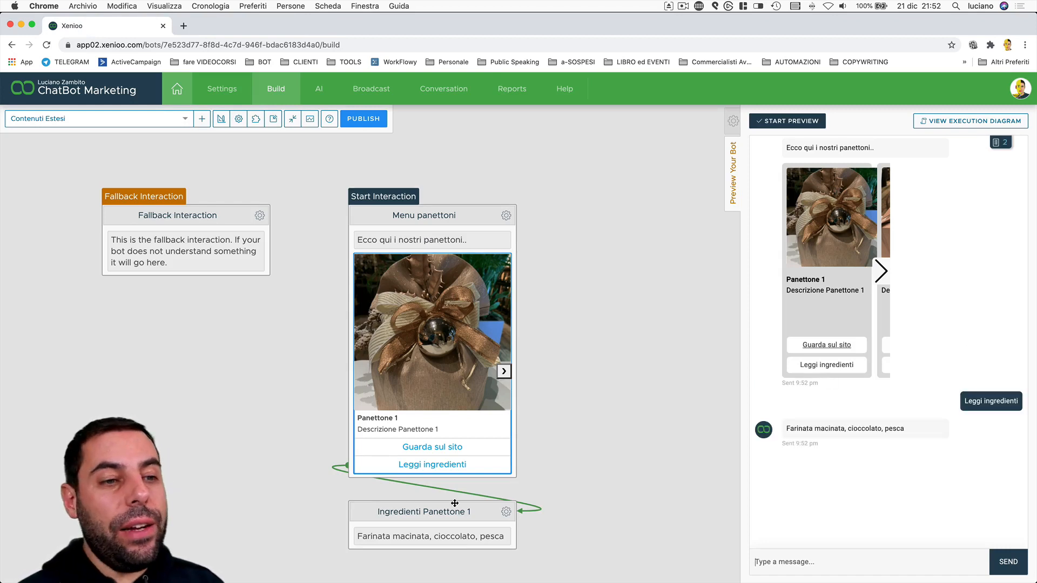
pyautogui.click(881, 273)
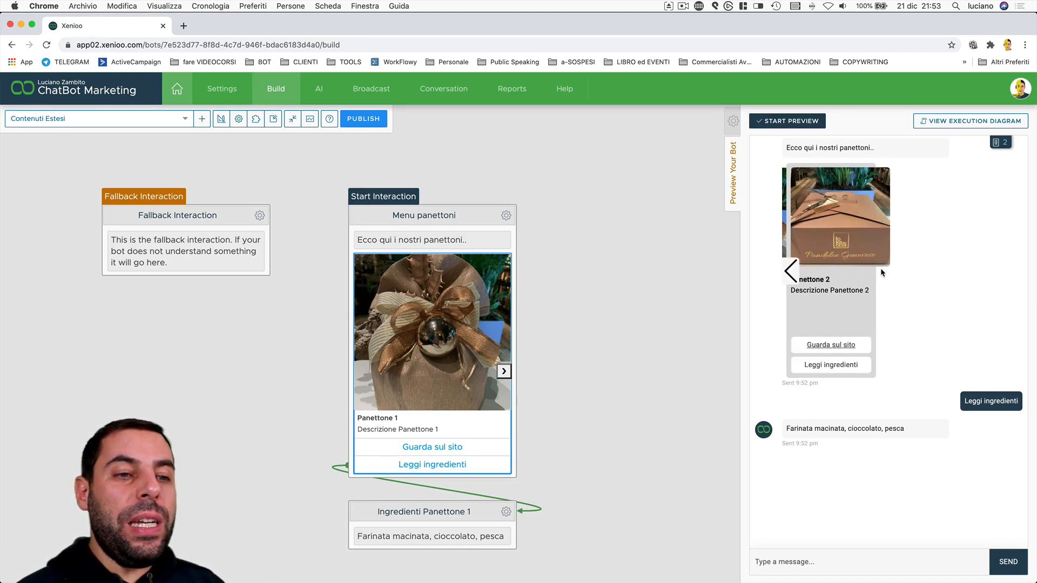
pyautogui.click(789, 271)
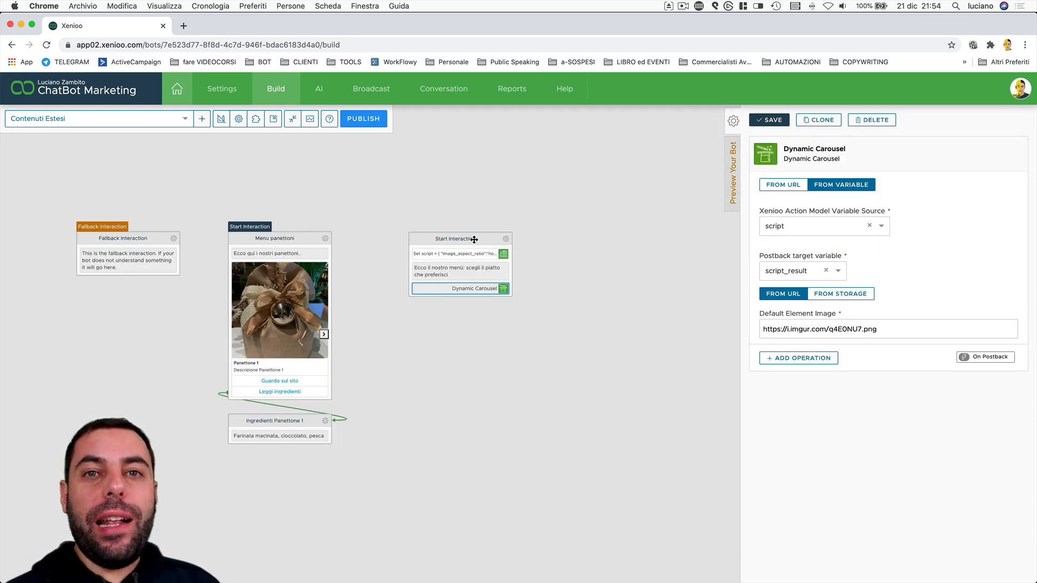
# Make the new interaction the bot's Start Interaction and save its settings.
pyautogui.click(474, 239)
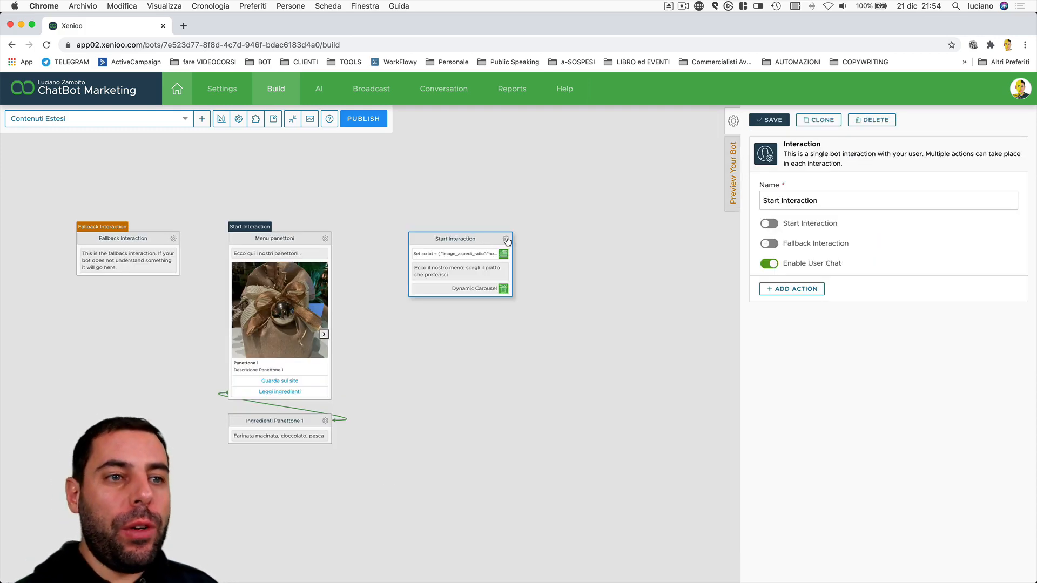
pyautogui.click(768, 223)
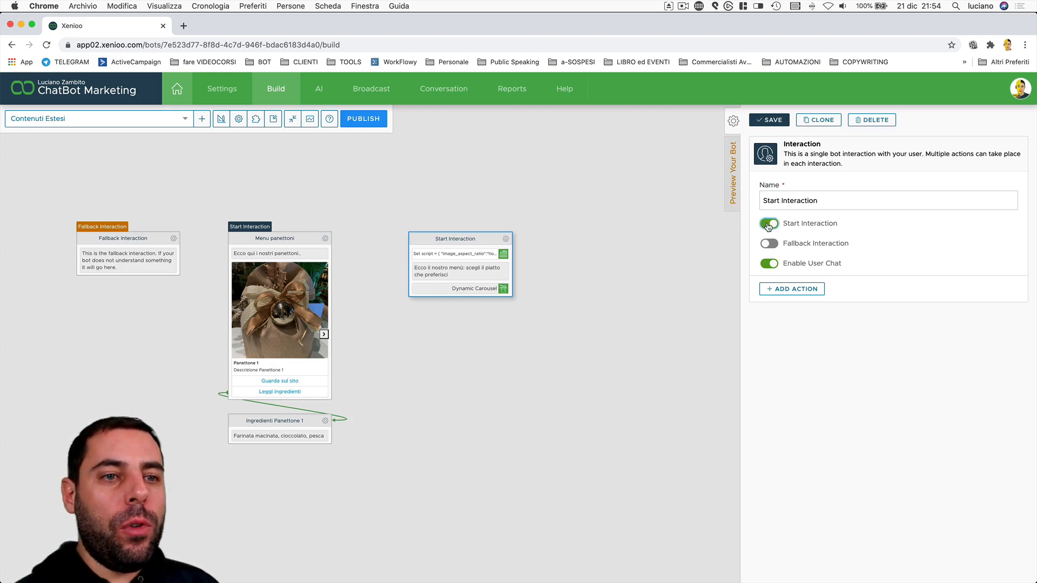
pyautogui.click(771, 120)
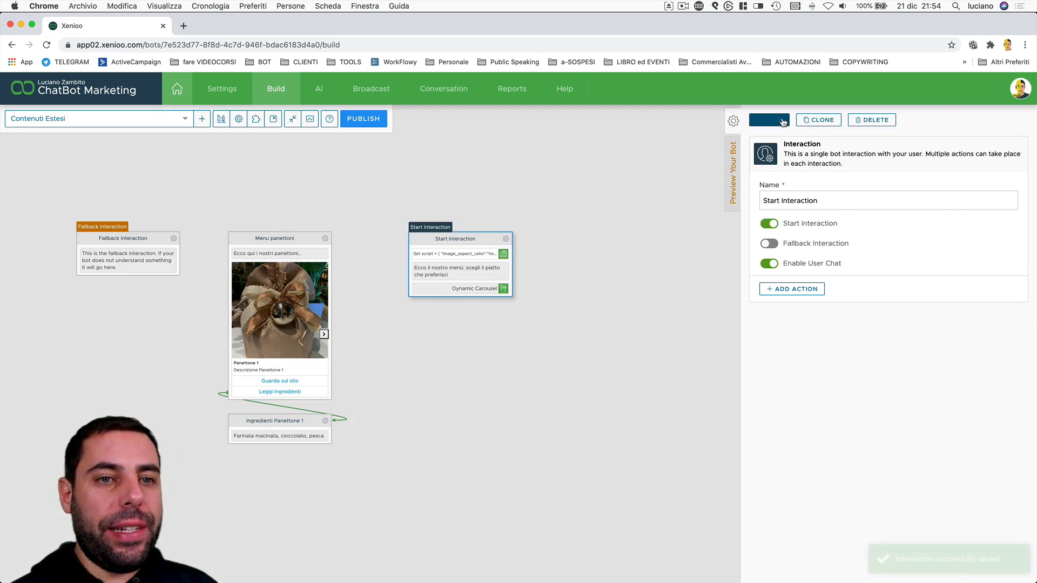
# Preview the bot from the start and check the Panettone Artigianale dynamic card's title and description.
pyautogui.click(736, 162)
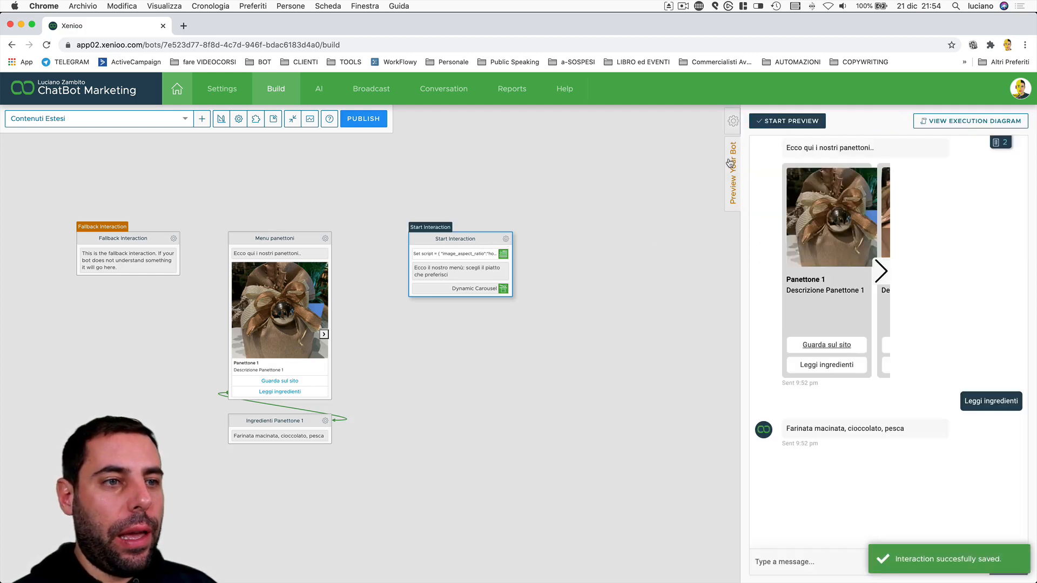
pyautogui.click(820, 122)
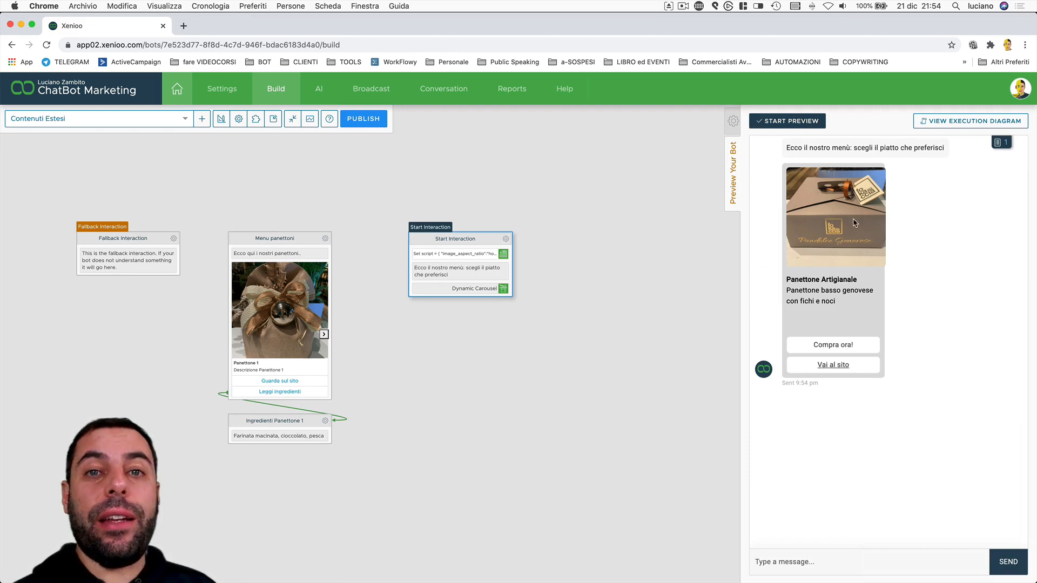
pyautogui.moveTo(786, 280); pyautogui.dragTo(874, 282)
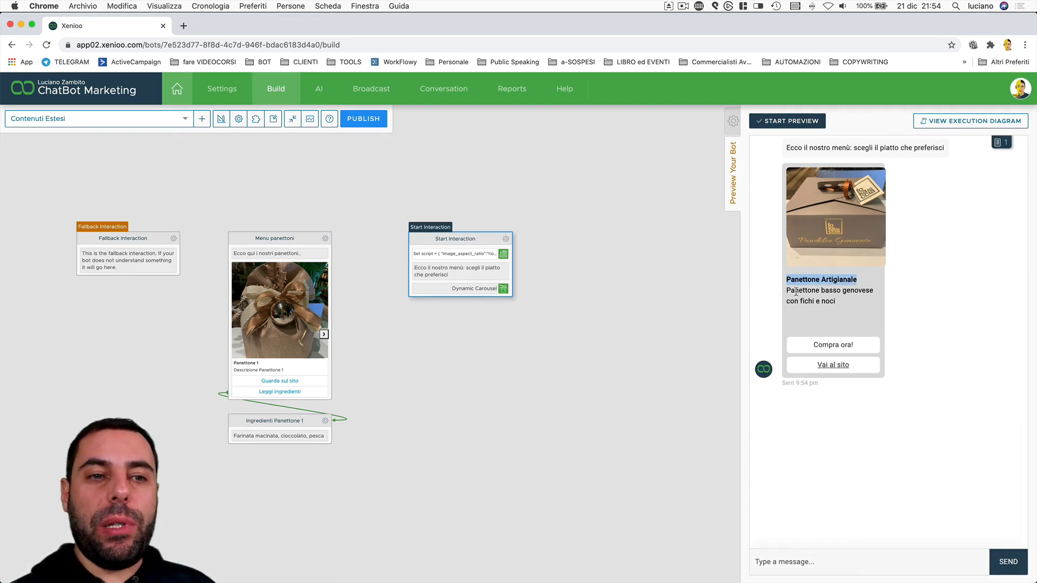
pyautogui.moveTo(794, 292); pyautogui.dragTo(857, 317)
pyautogui.click(857, 317)
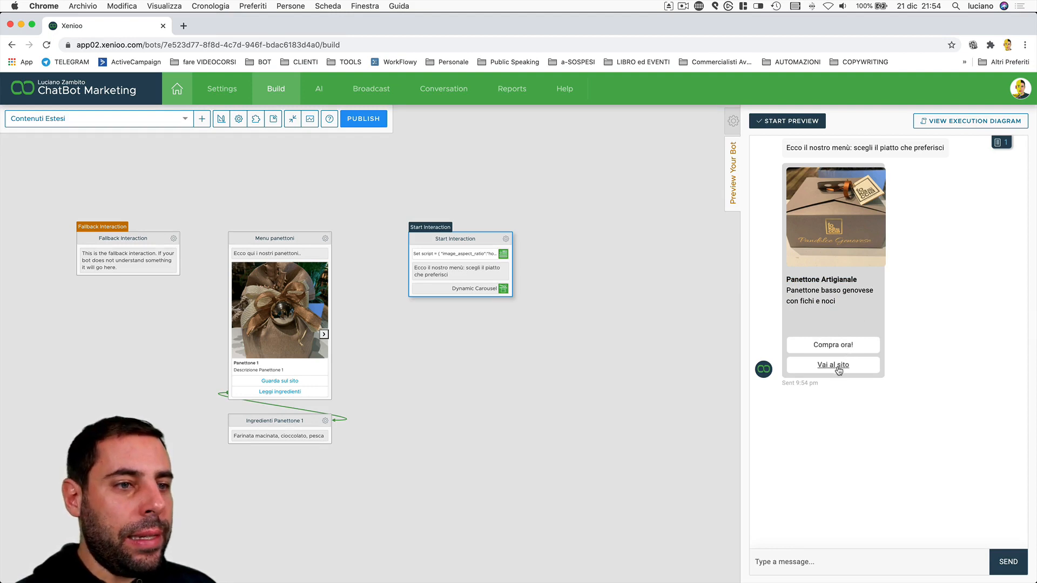
# Inspect the Set script variable, the 'Ecco il nostro menù' Text message and the Dynamic Carousel settings in turn.
pyautogui.click(444, 256)
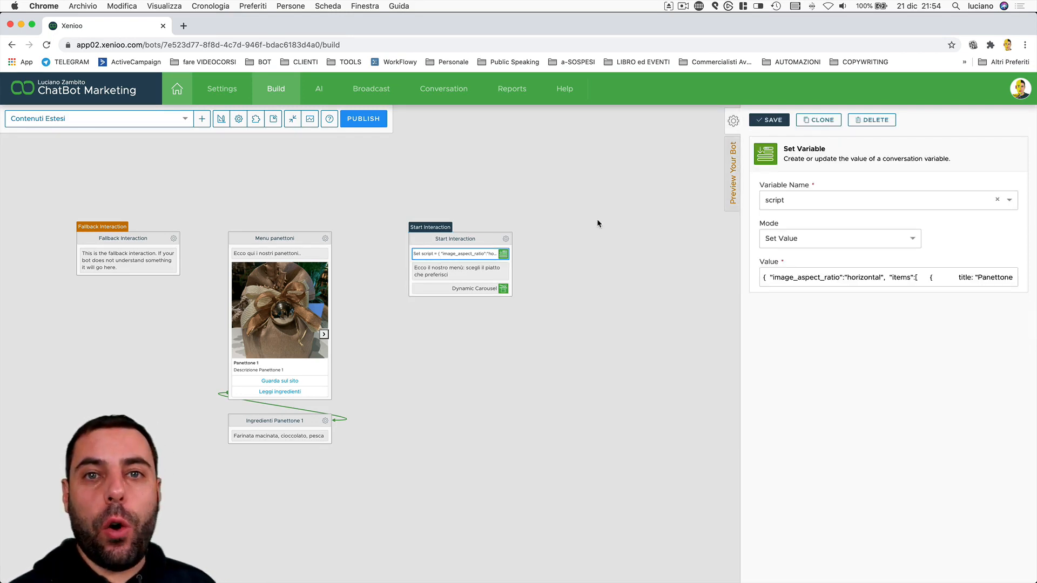
pyautogui.click(446, 276)
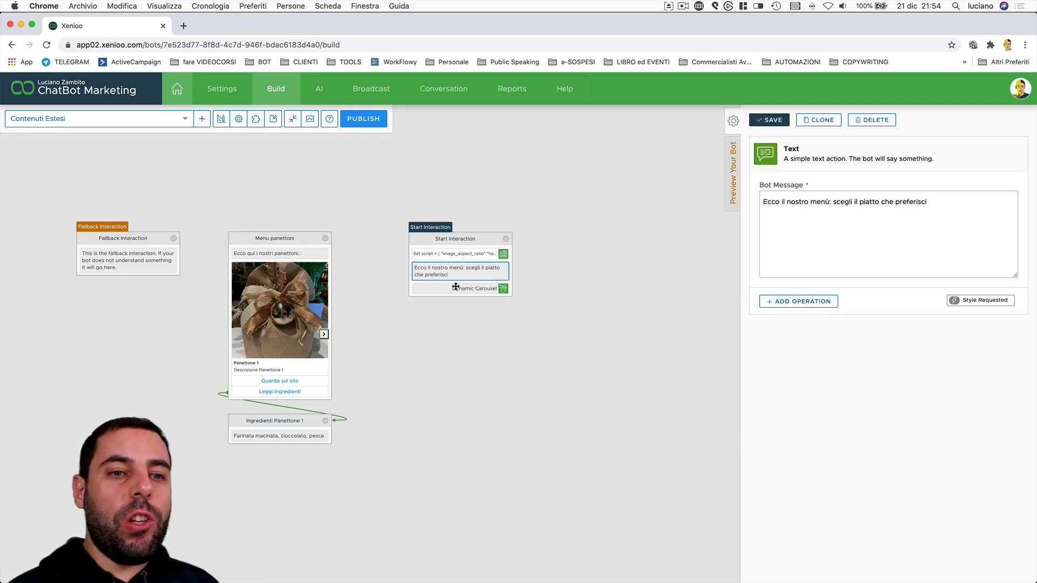
pyautogui.click(458, 289)
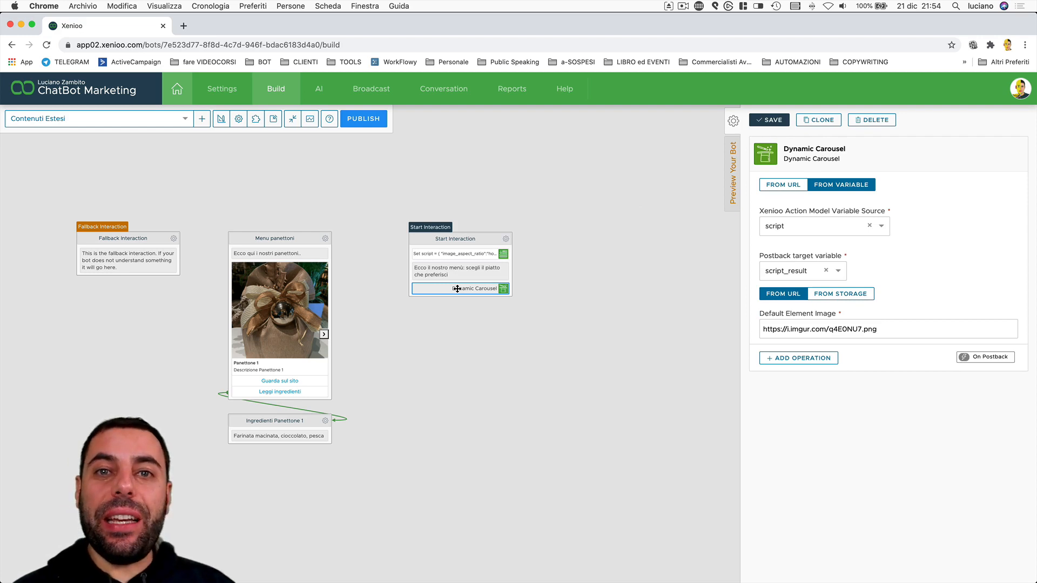